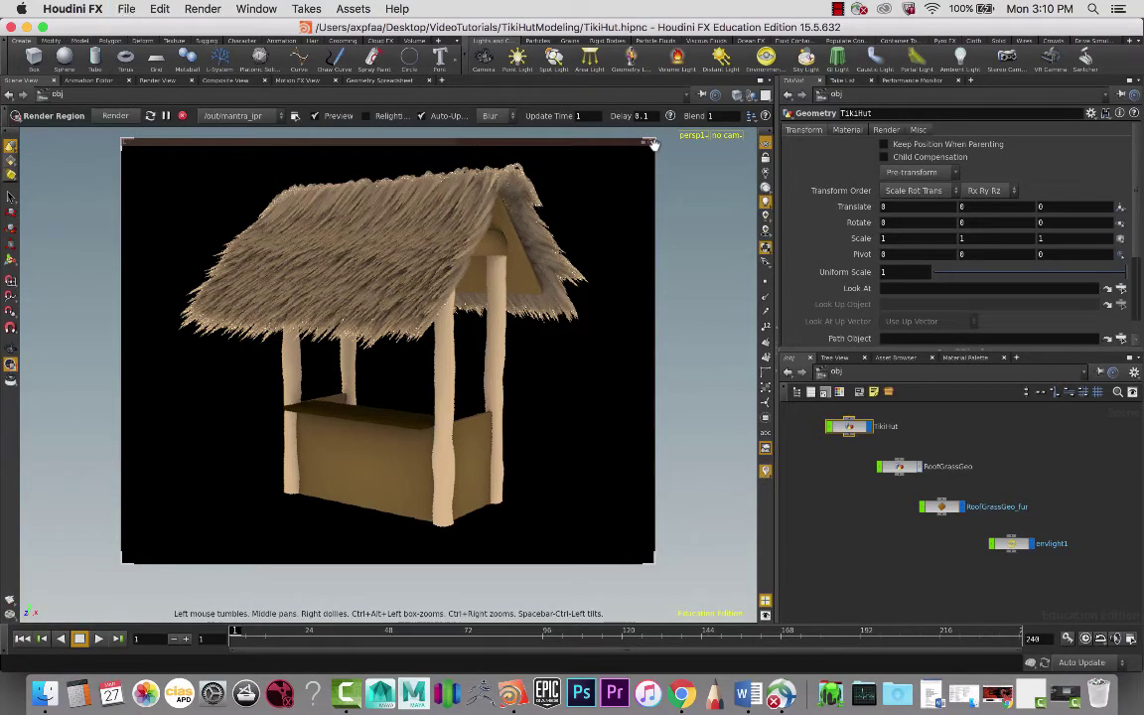
# Step: Close the render region and dive into the TikiHut node to frame its SOP network
pyautogui.click(648, 144)
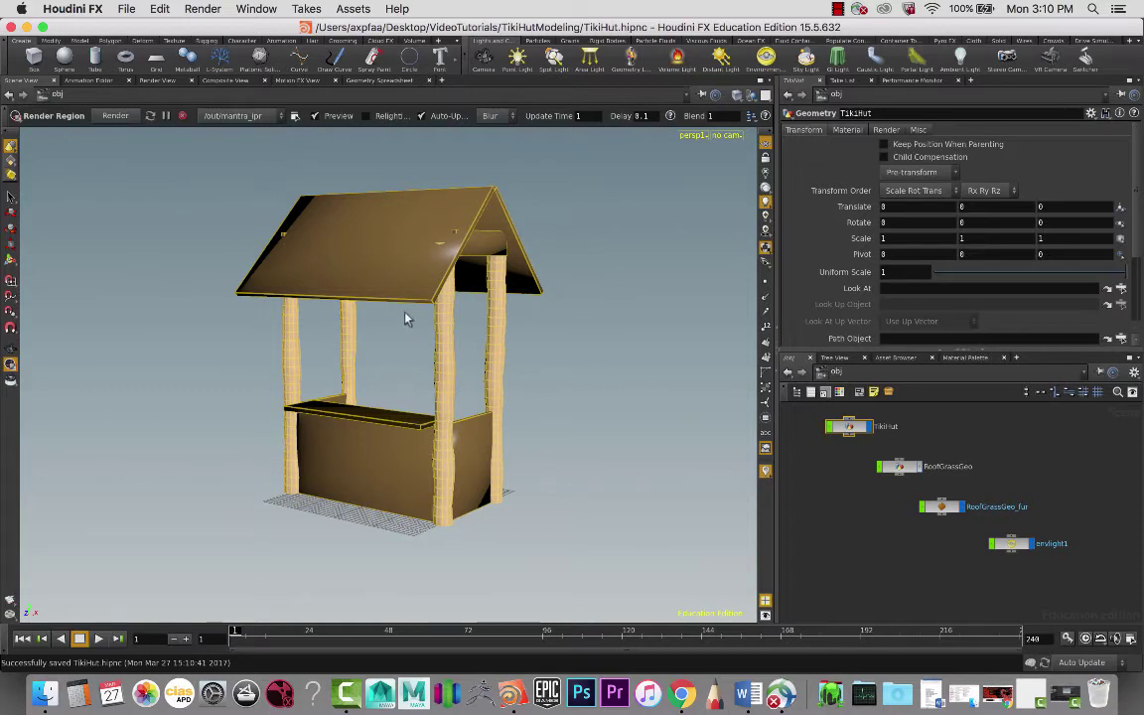
pyautogui.doubleClick(834, 426)
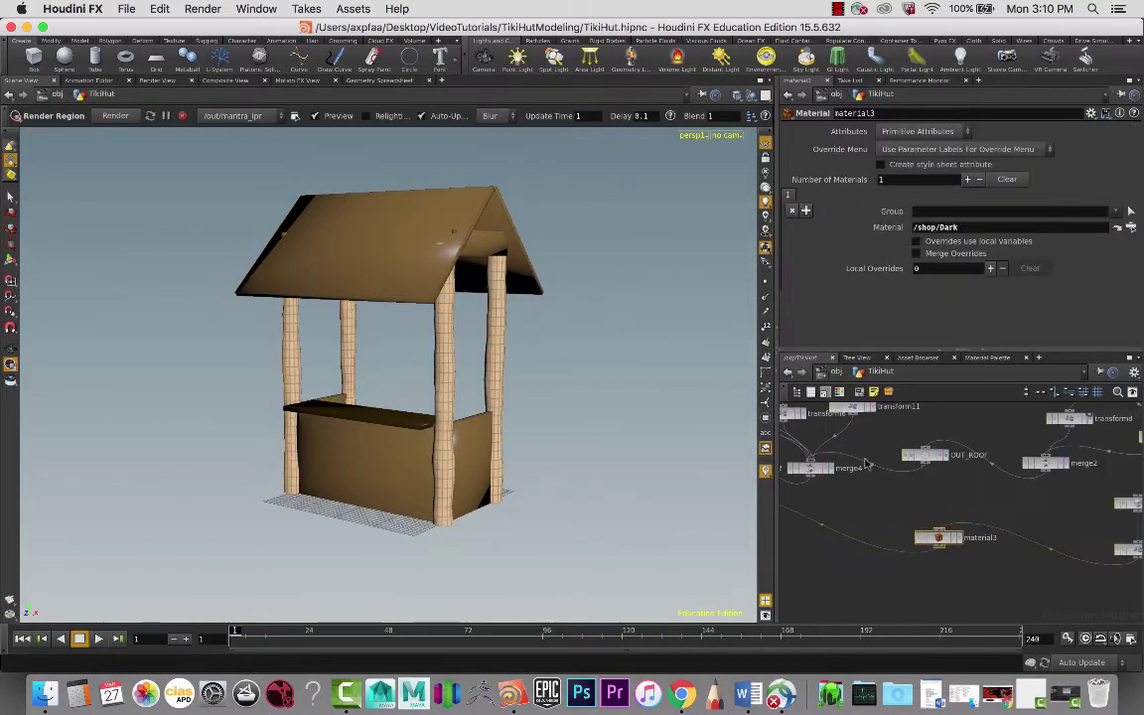
pyautogui.scroll(-3, 834, 477)
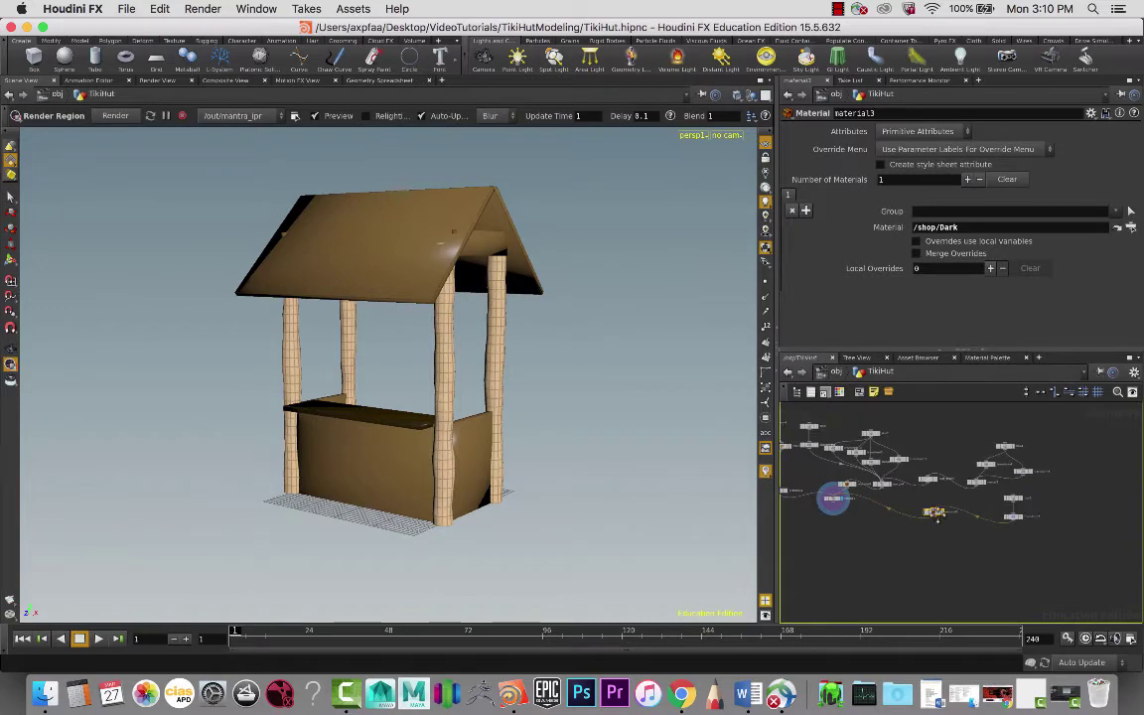
pyautogui.scroll(3, 912, 524)
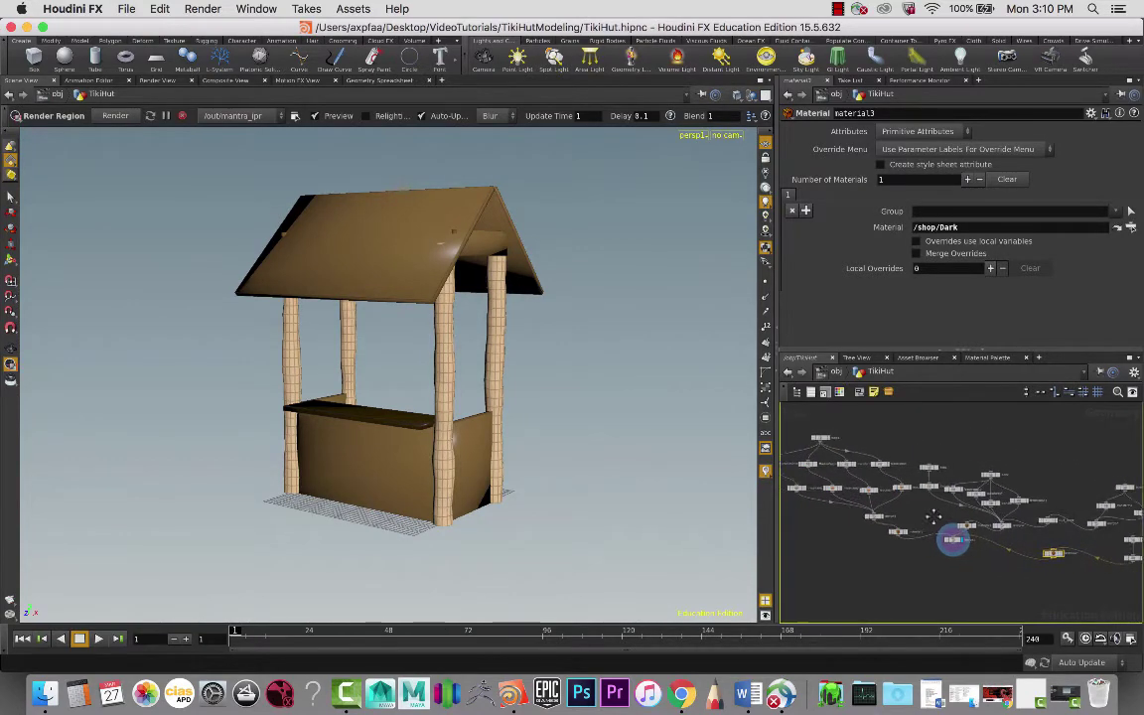
pyautogui.scroll(3, 934, 515)
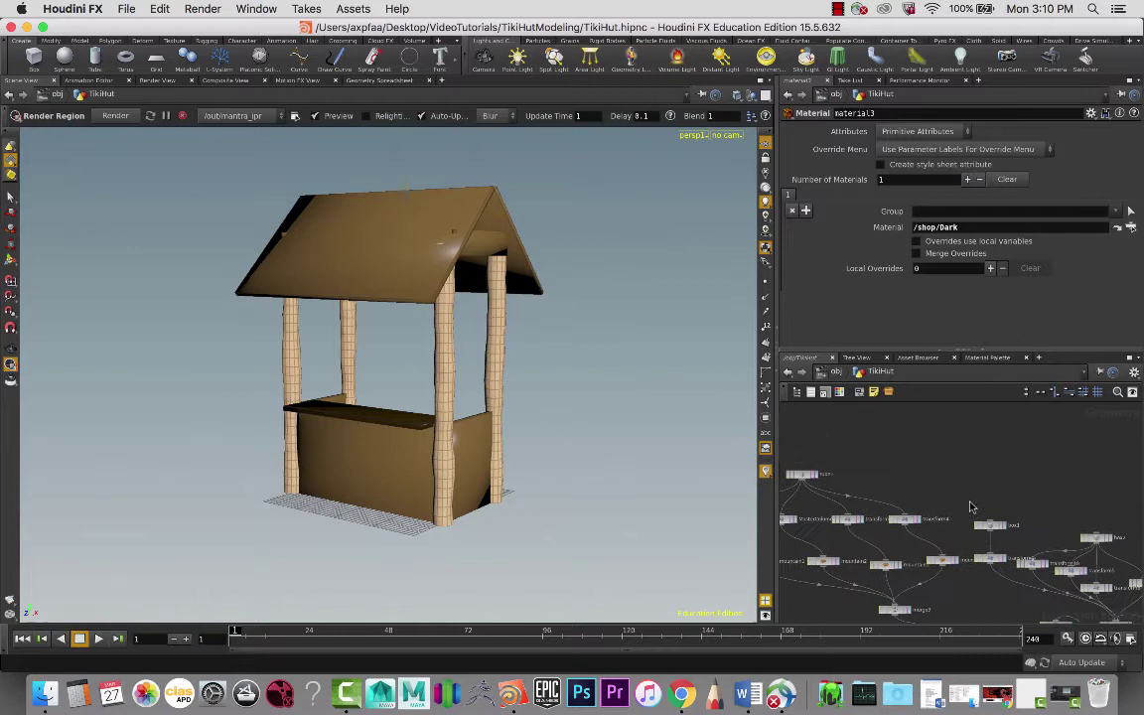
# Step: Place a Null node in the TikiHut network and rename it MasterContol
pyautogui.press('Tab')
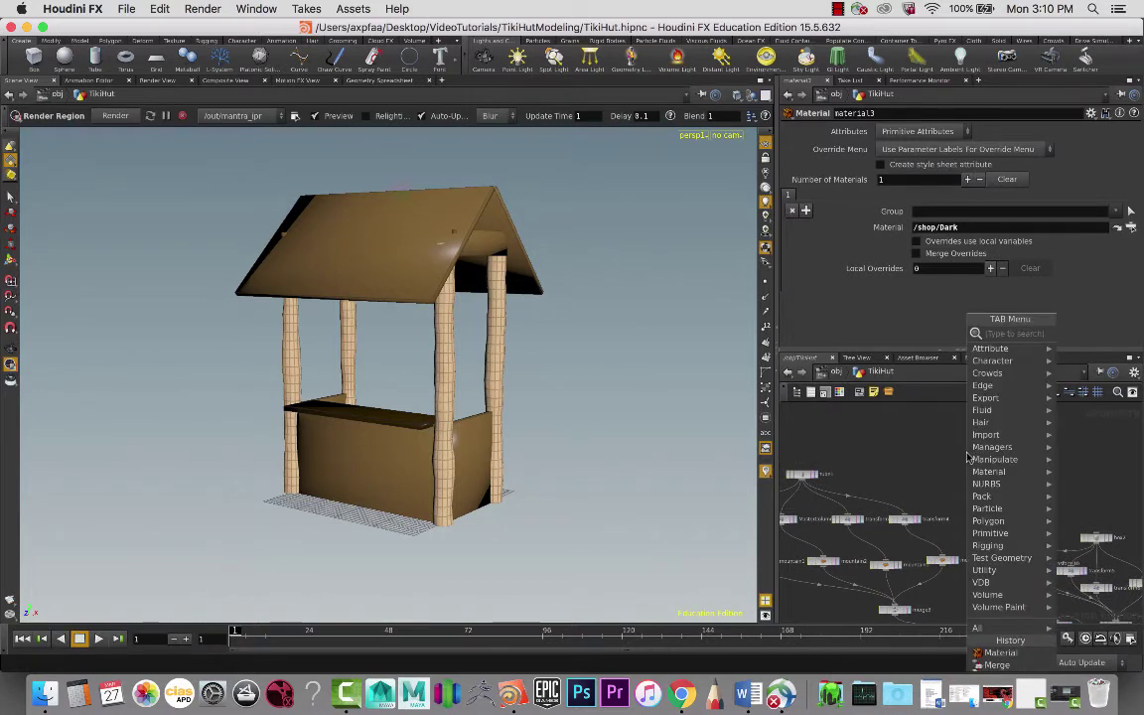
pyautogui.write('n')
pyautogui.press('BackSpace')
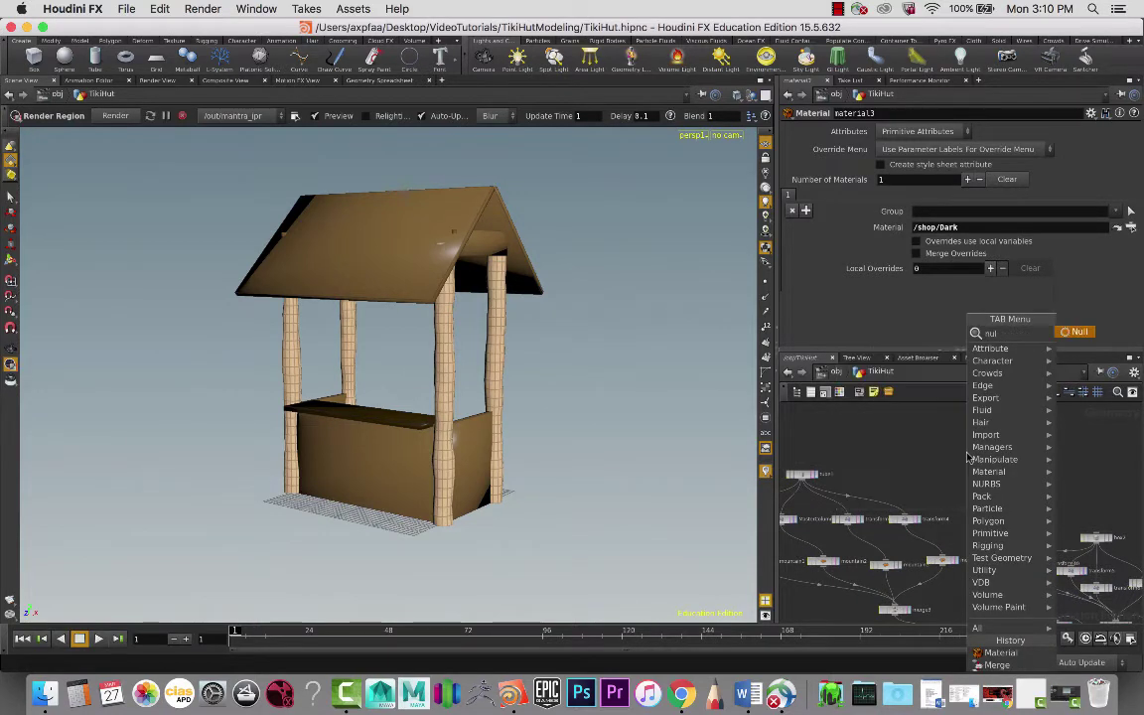
pyautogui.press('Escape')
pyautogui.click(973, 447)
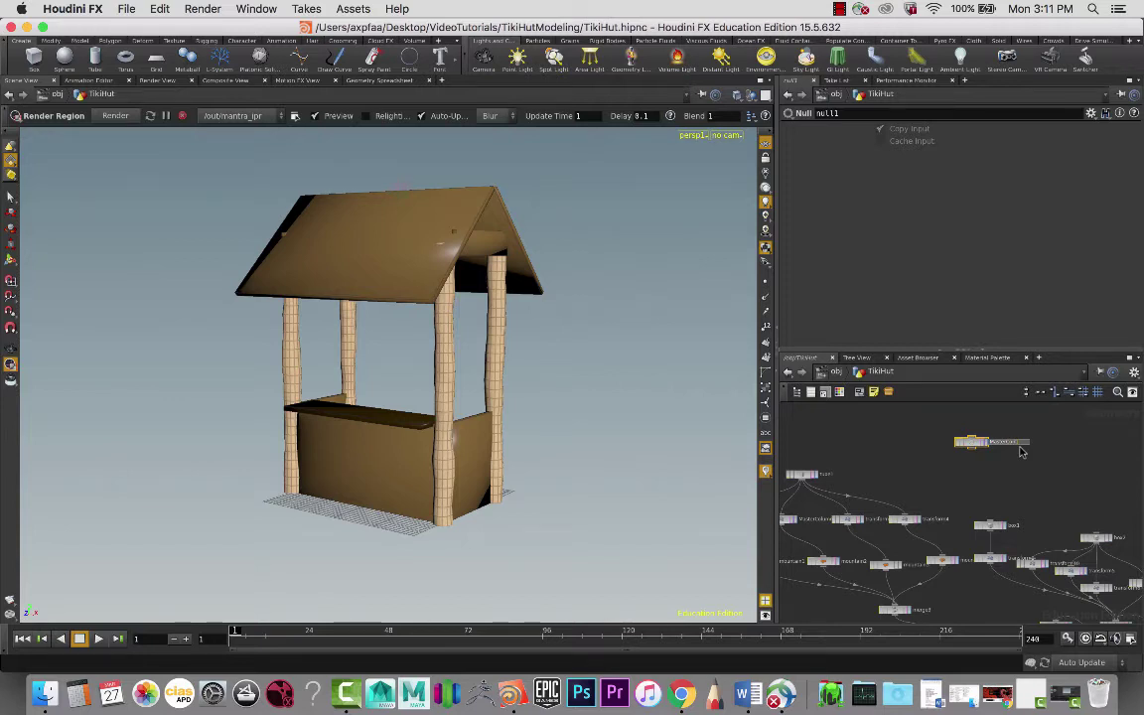
pyautogui.press('Return')
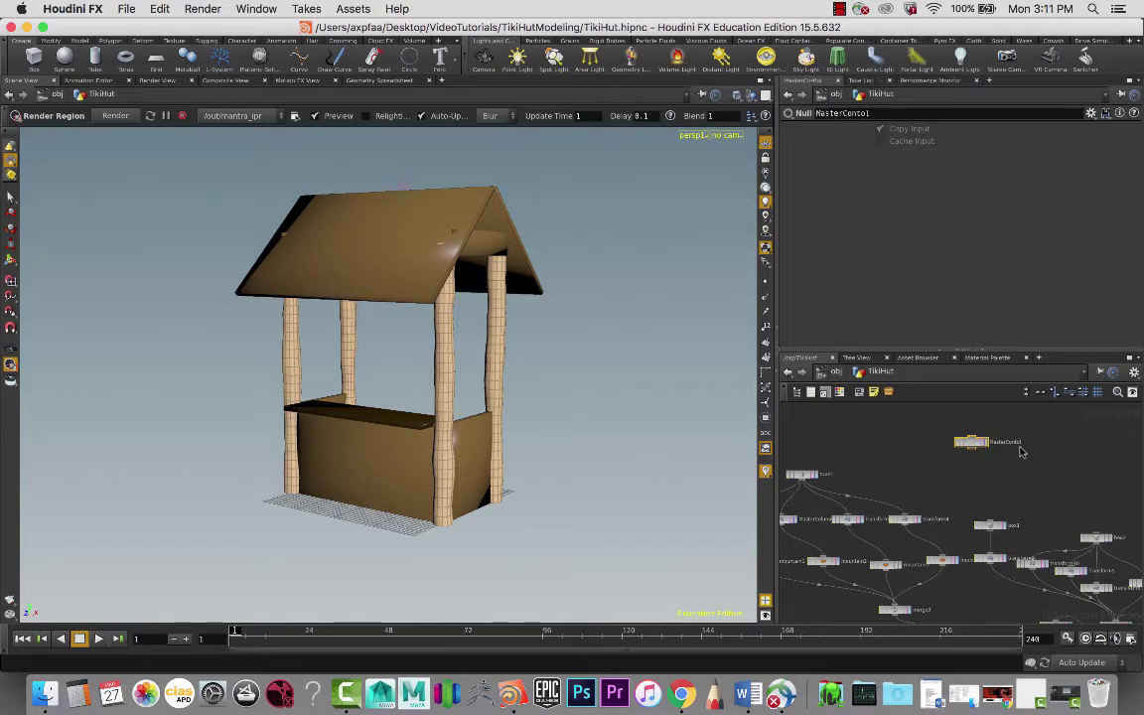
pyautogui.click(806, 475)
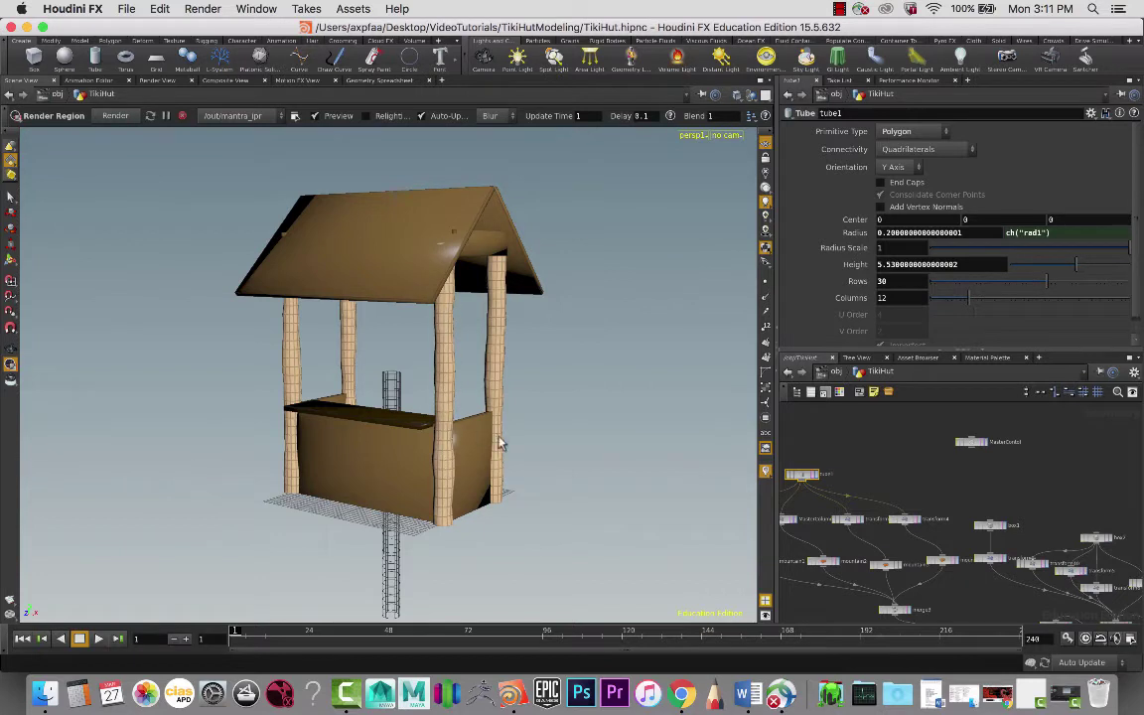
pyautogui.click(969, 441)
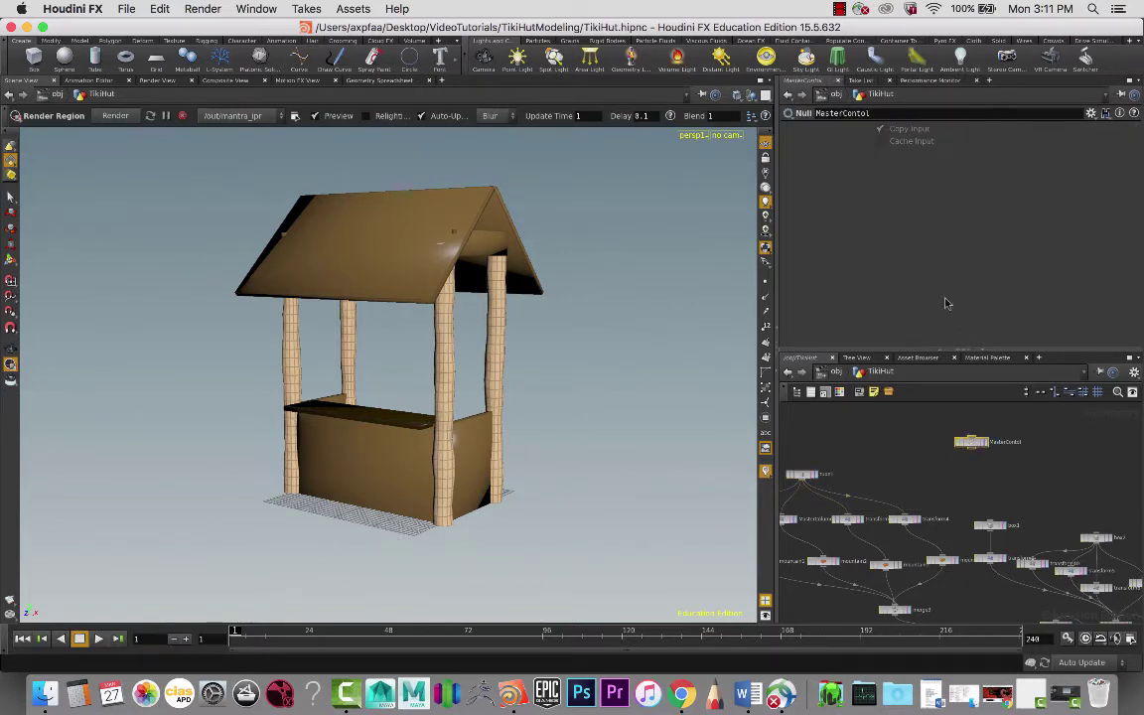
# Step: Open MasterContol's Edit Parameter Interface and look over its Copy Input and Cache Input parameters
pyautogui.click(1091, 113)
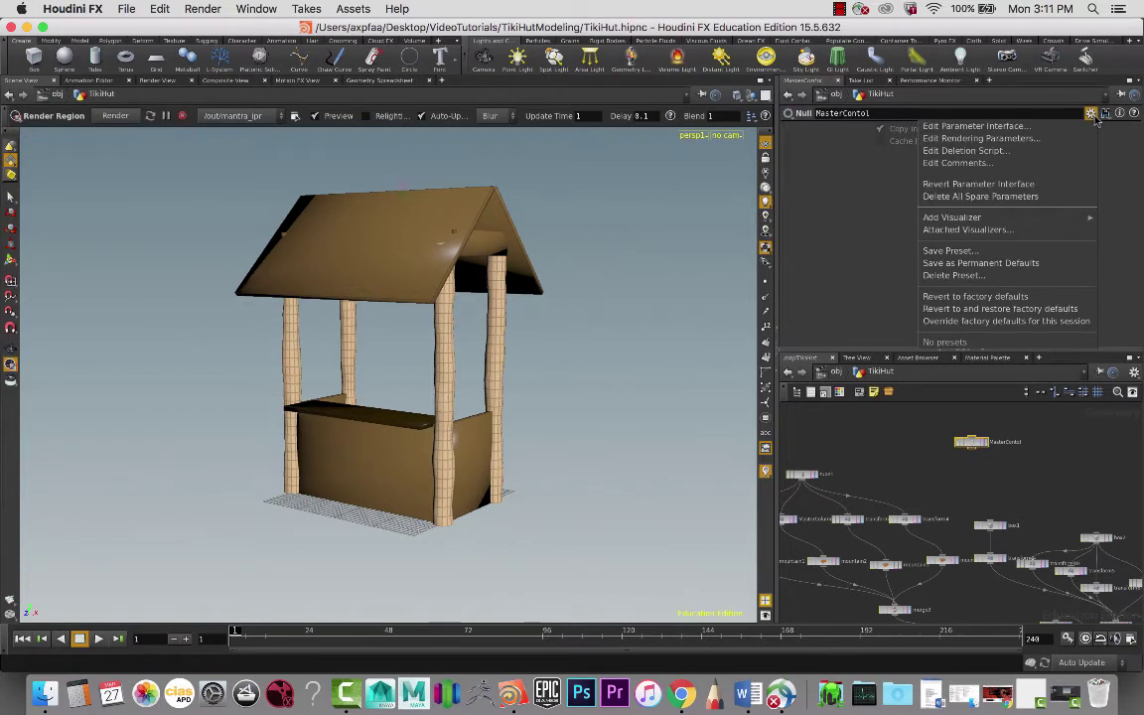
pyautogui.click(1023, 130)
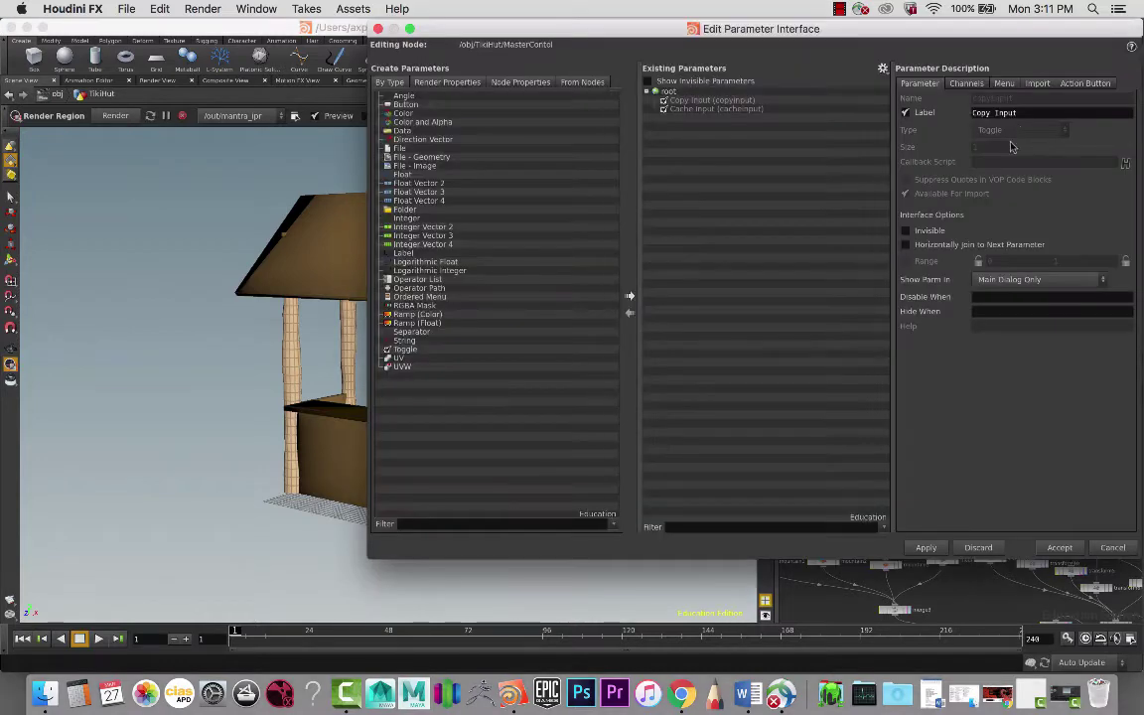
pyautogui.click(648, 81)
pyautogui.click(696, 107)
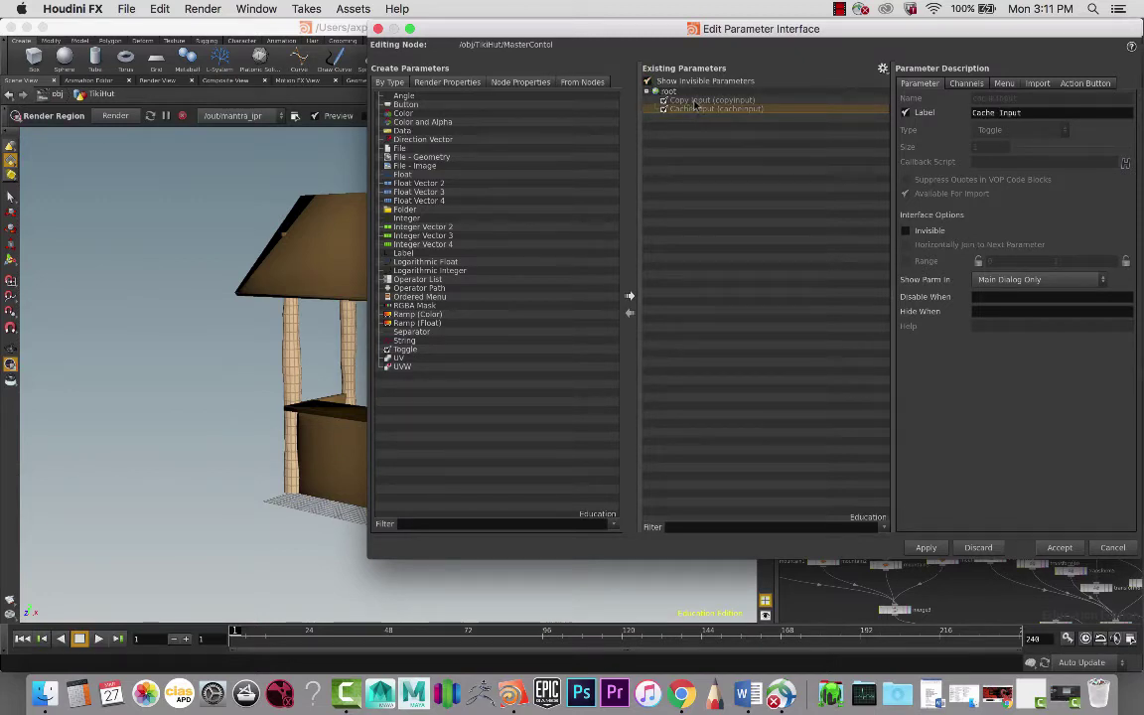
pyautogui.click(695, 101)
pyautogui.rightClick(696, 101)
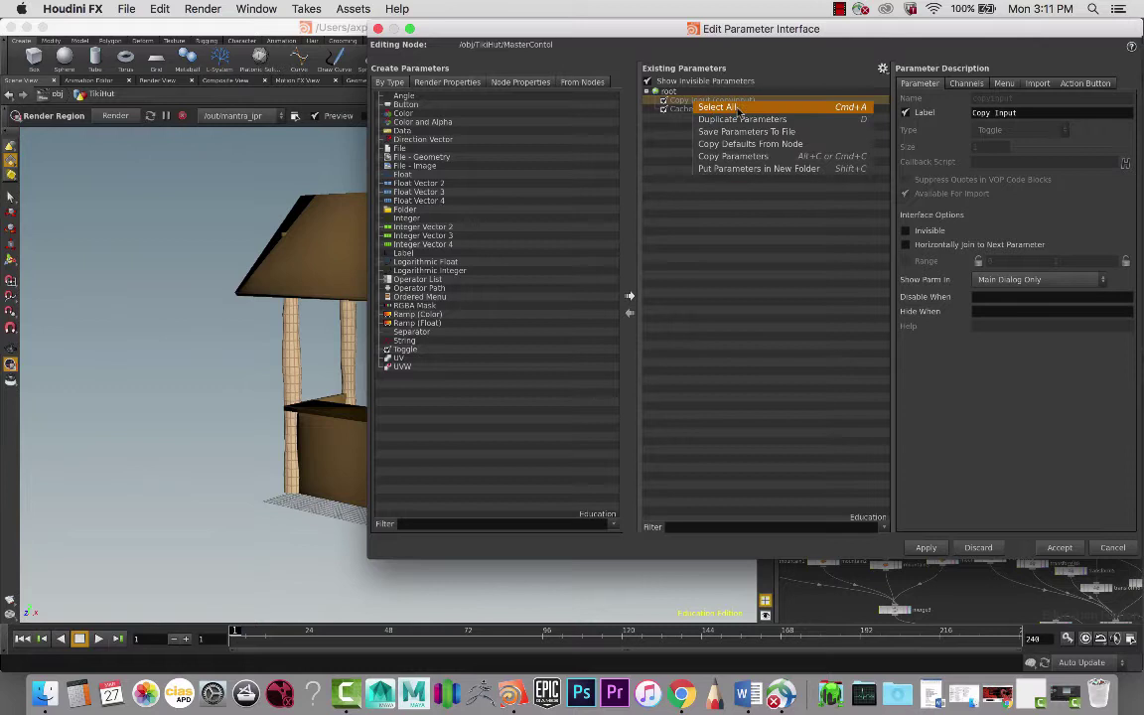
pyautogui.click(673, 89)
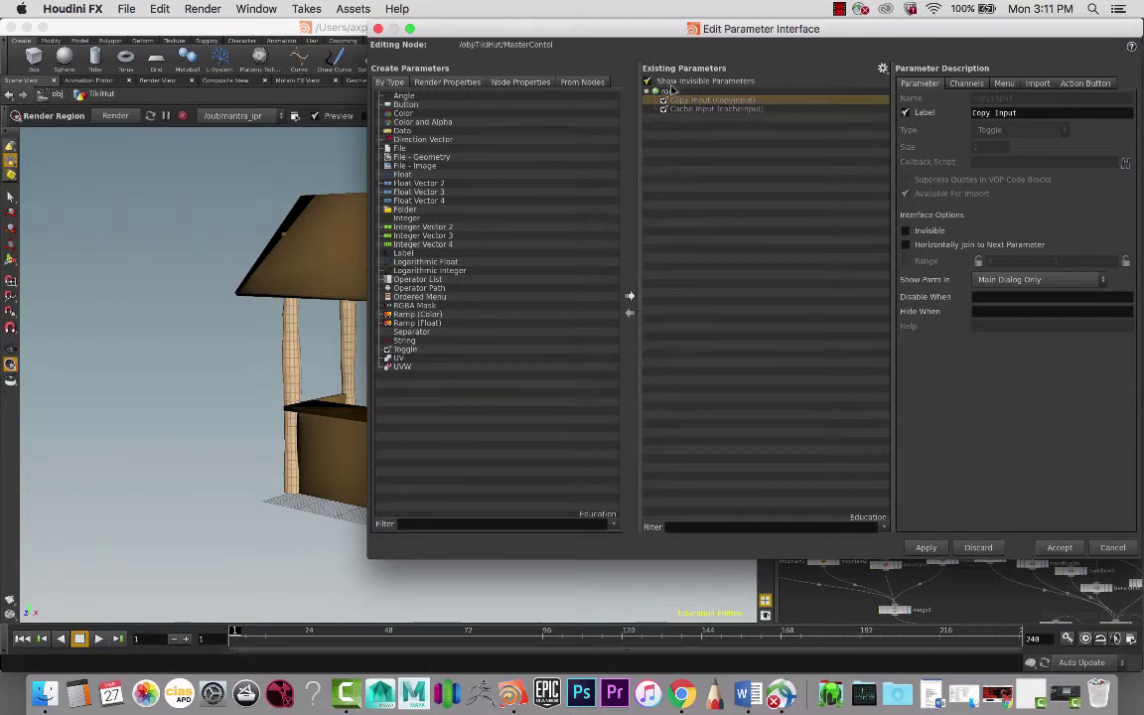
pyautogui.click(646, 80)
# Step: Tick Invisible for both the Copy Input and Cache Input parameters
pyautogui.rightClick(711, 102)
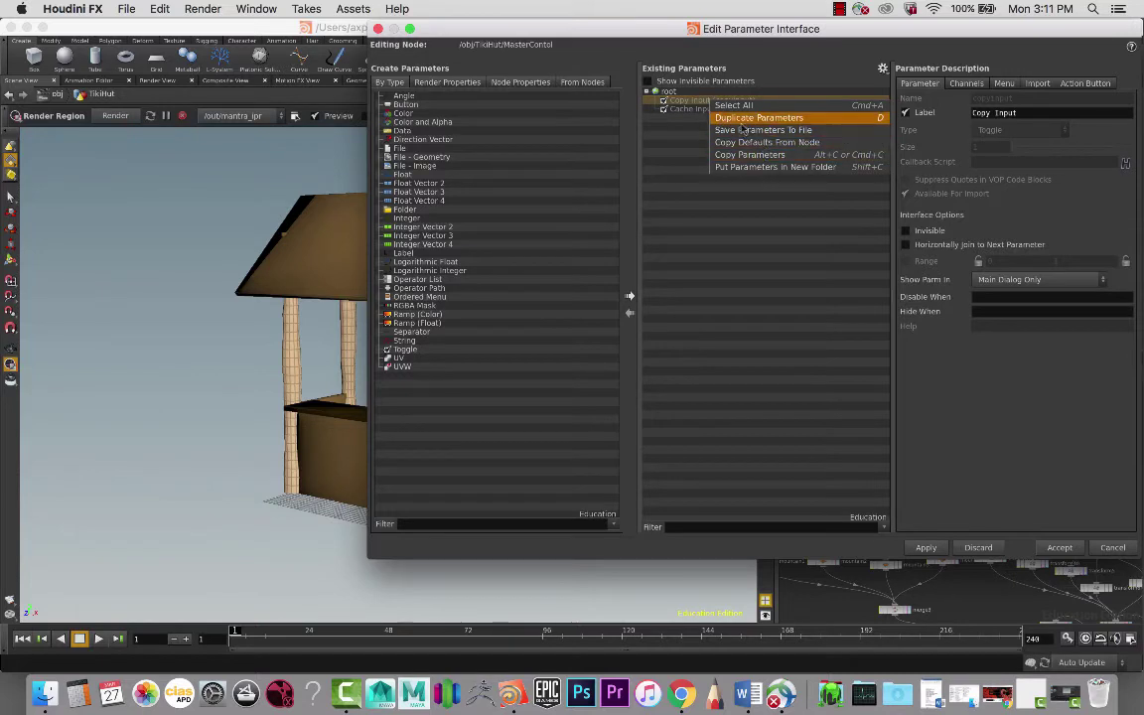
pyautogui.click(676, 258)
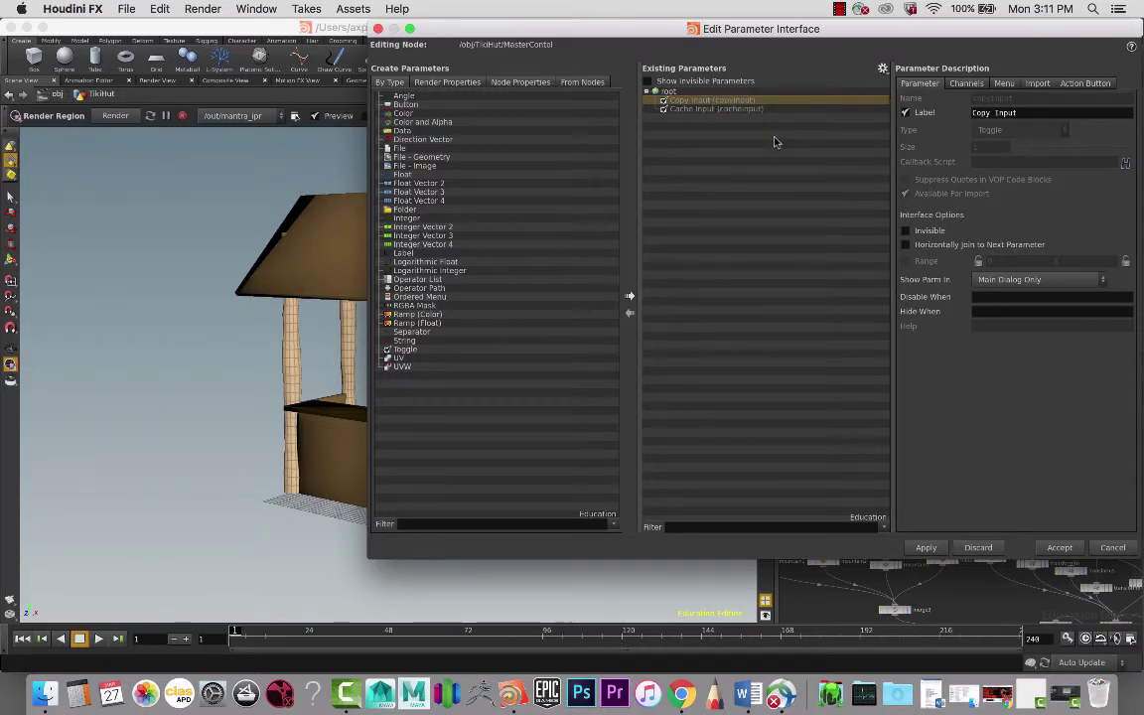
pyautogui.click(905, 232)
pyautogui.click(686, 100)
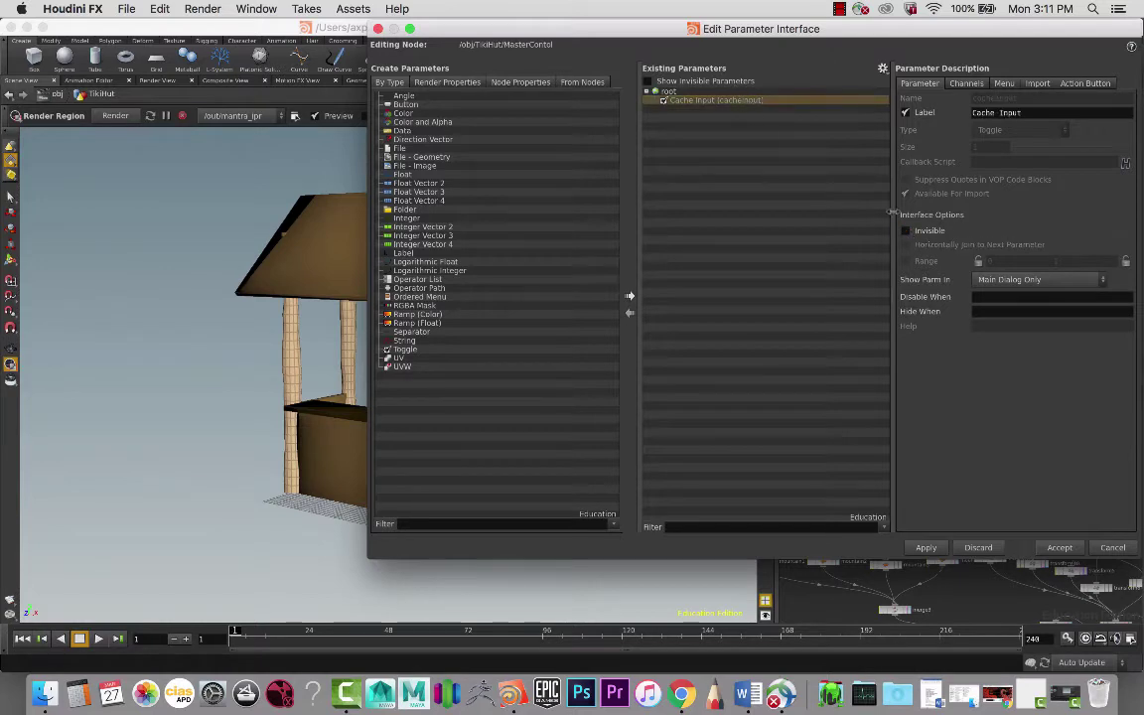
pyautogui.click(905, 231)
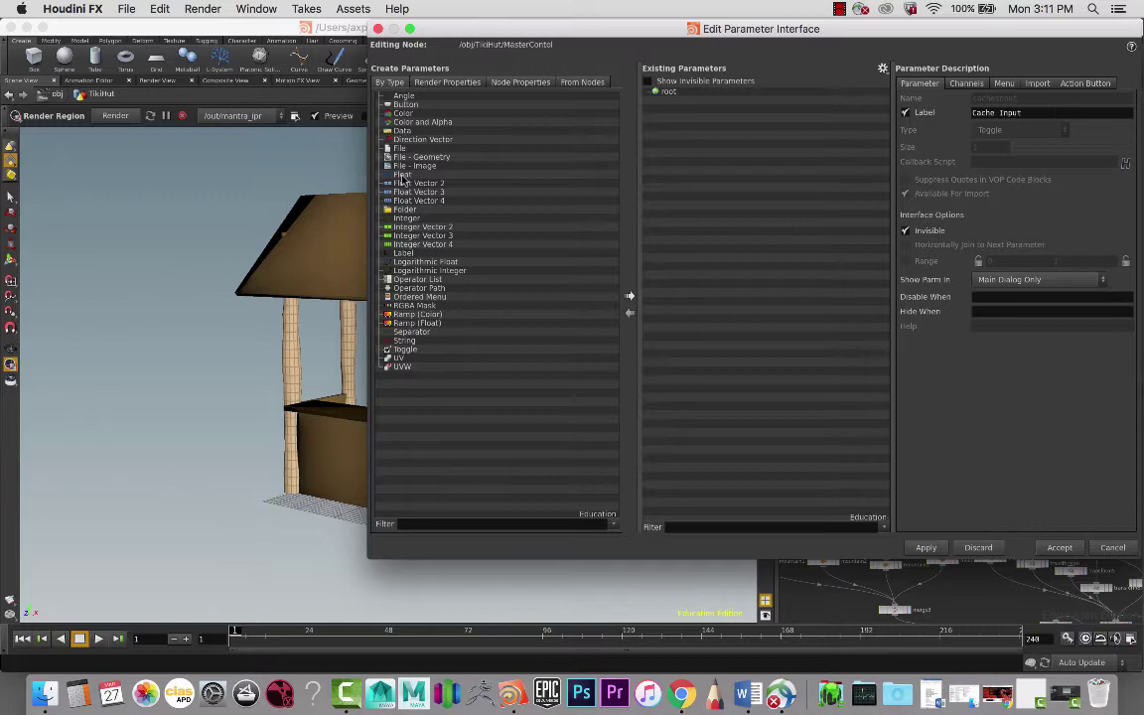
# Step: Add a Float parameter named tikiHight, labelled Tiki Hight, and accept the editor
pyautogui.moveTo(402, 176); pyautogui.dragTo(712, 128)
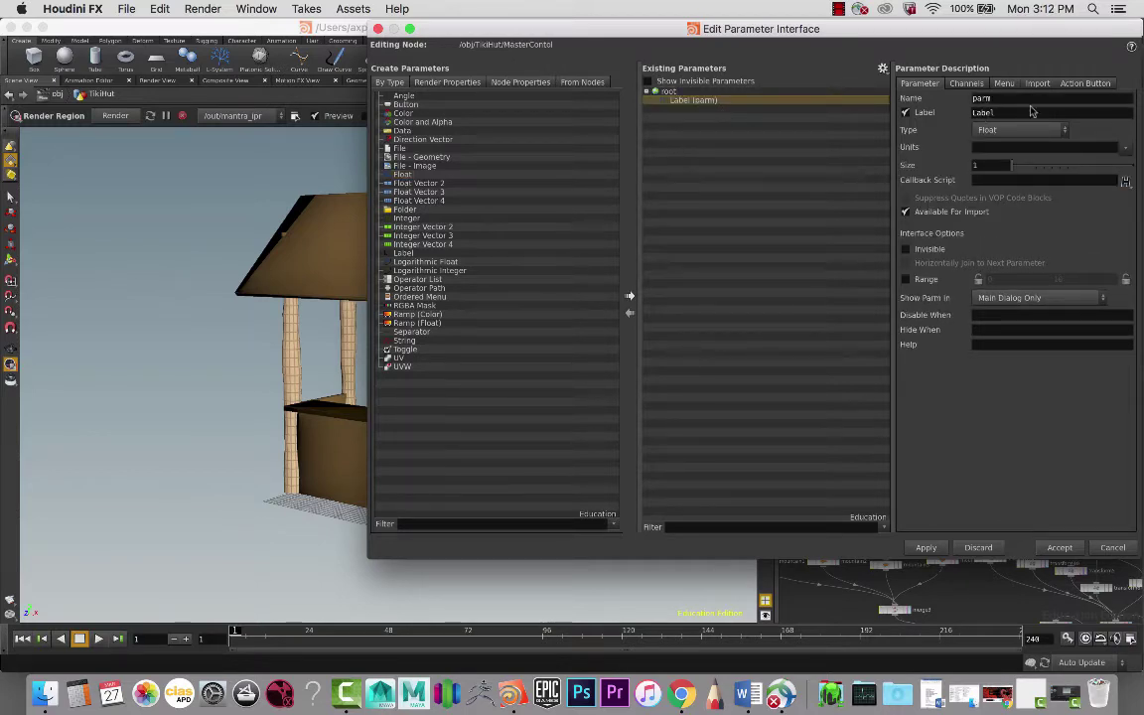
pyautogui.moveTo(1012, 98); pyautogui.dragTo(942, 113)
pyautogui.moveTo(1000, 101); pyautogui.dragTo(894, 95)
pyautogui.write('tikiHight')
pyautogui.press('Tab')
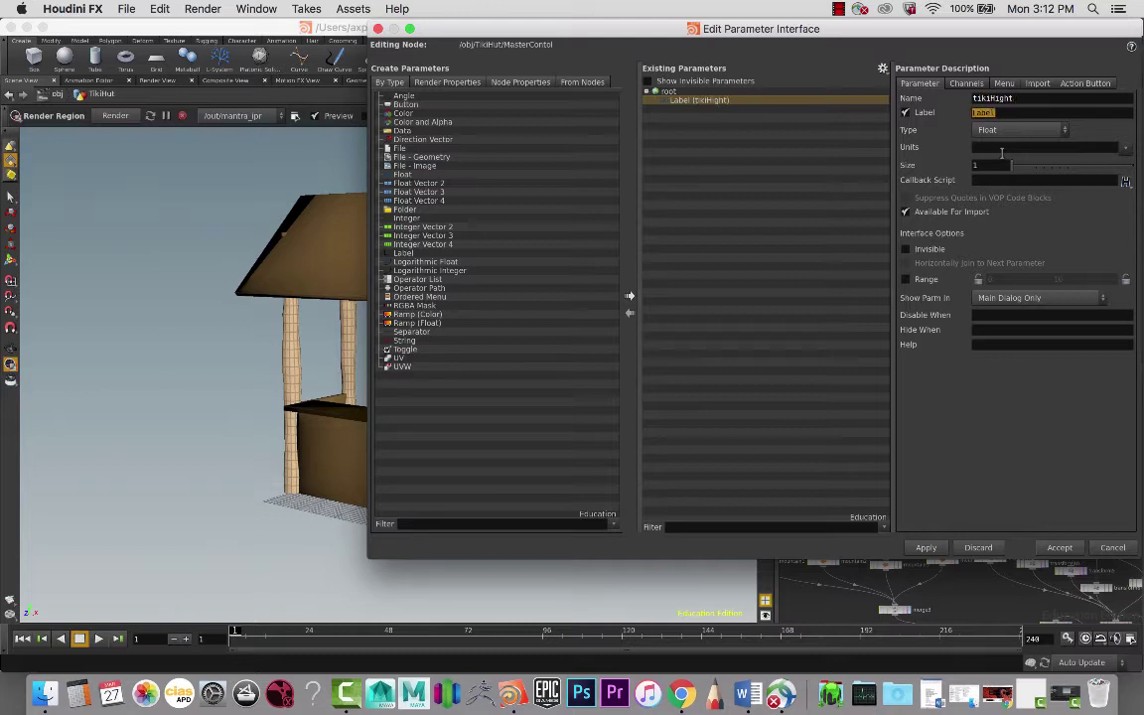
pyautogui.write('H')
pyautogui.write('i')
pyautogui.write('ki')
pyautogui.click(1013, 97)
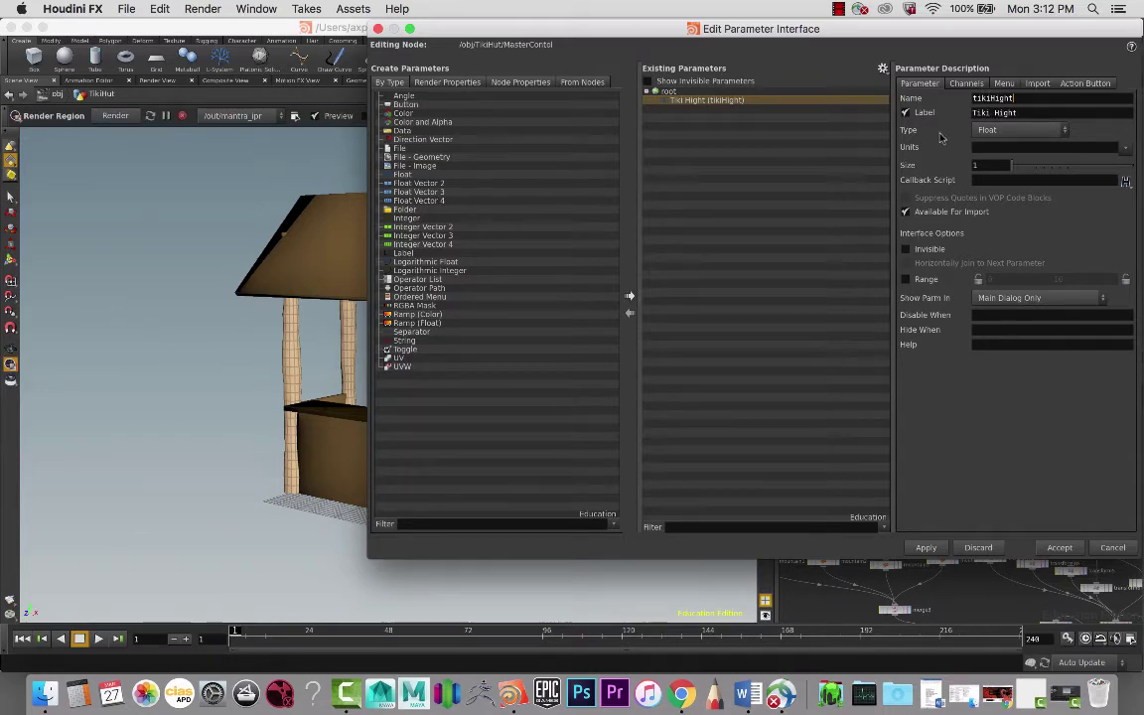
pyautogui.click(1059, 549)
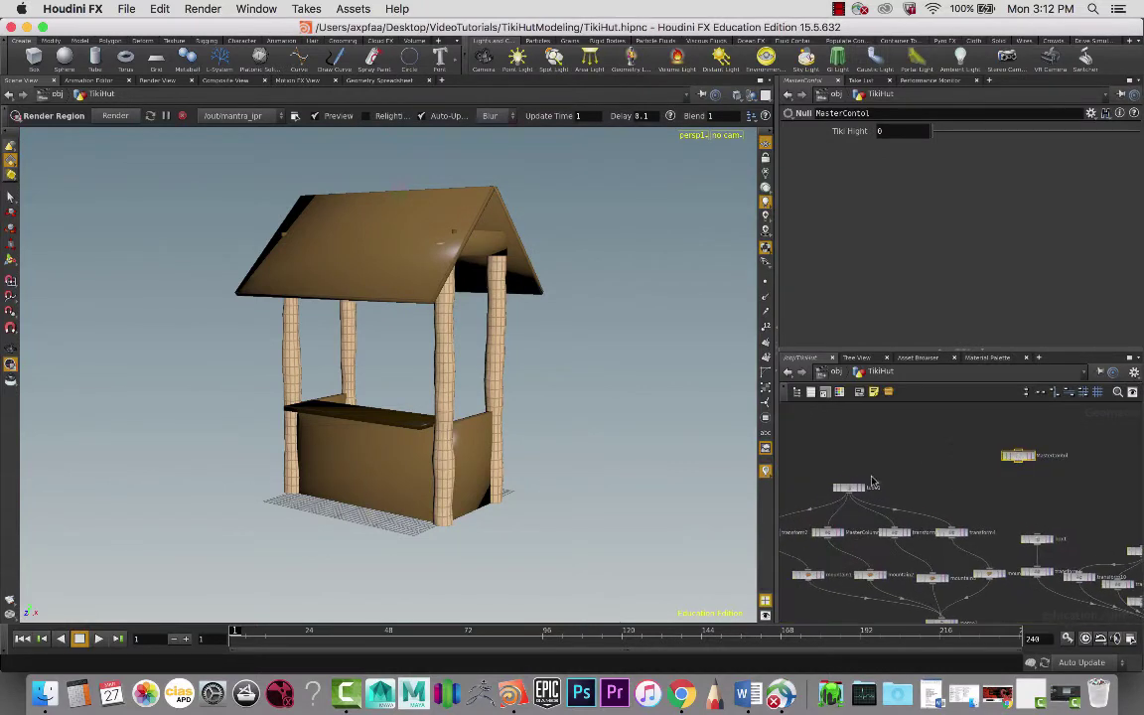
# Step: Set MasterContol's Tiki Hight to 5.5 and copy the parameter
pyautogui.click(847, 488)
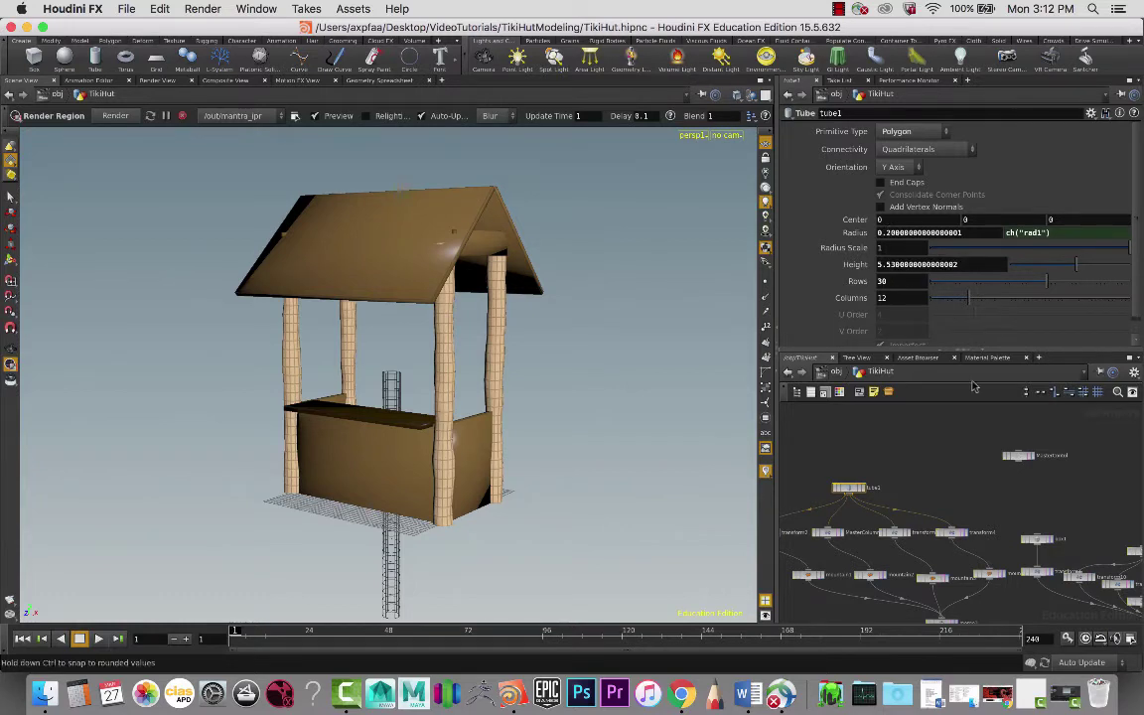
pyautogui.click(1017, 457)
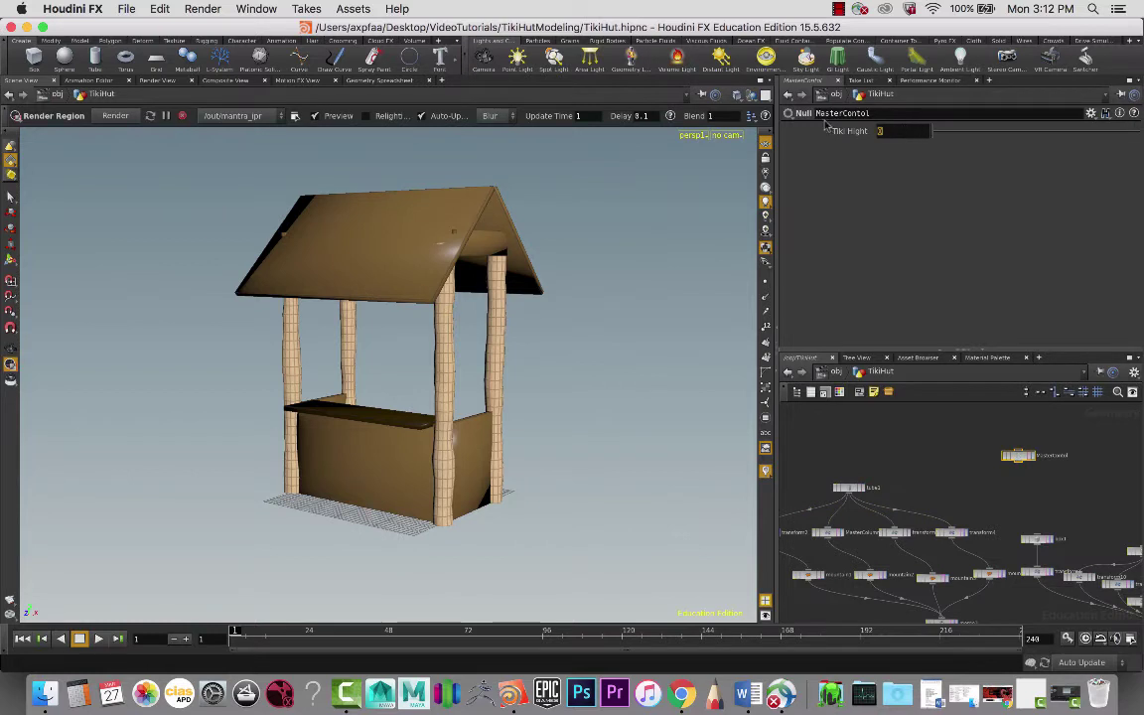
pyautogui.write('5.5')
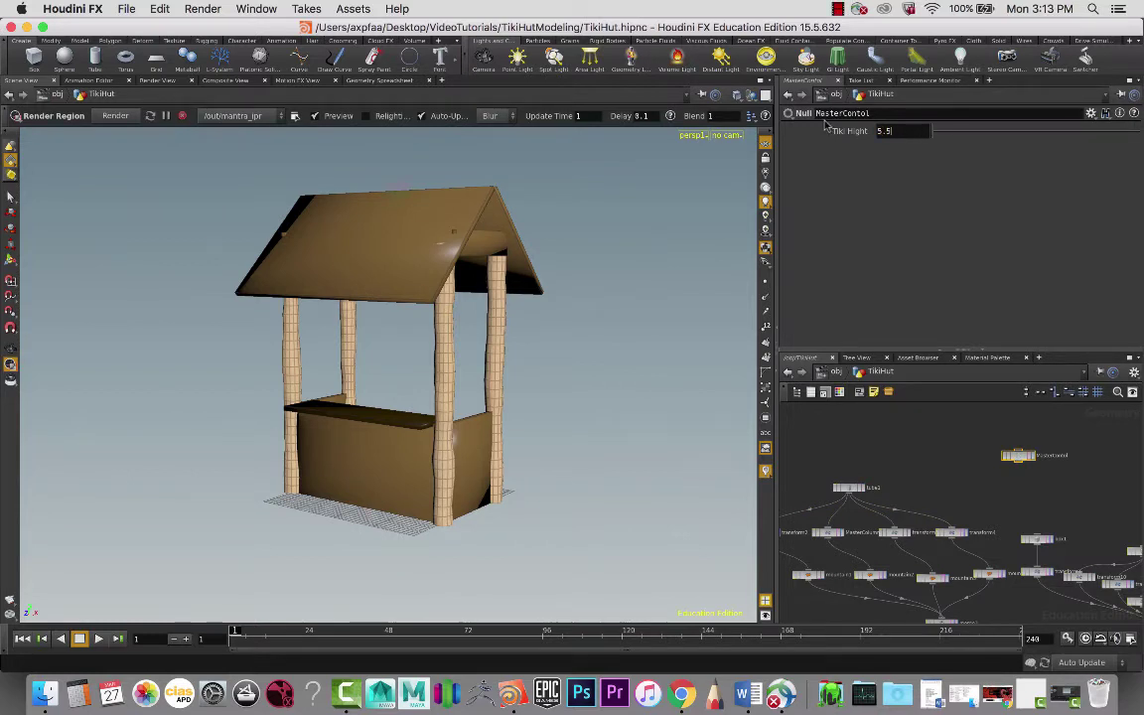
pyautogui.rightClick(924, 132)
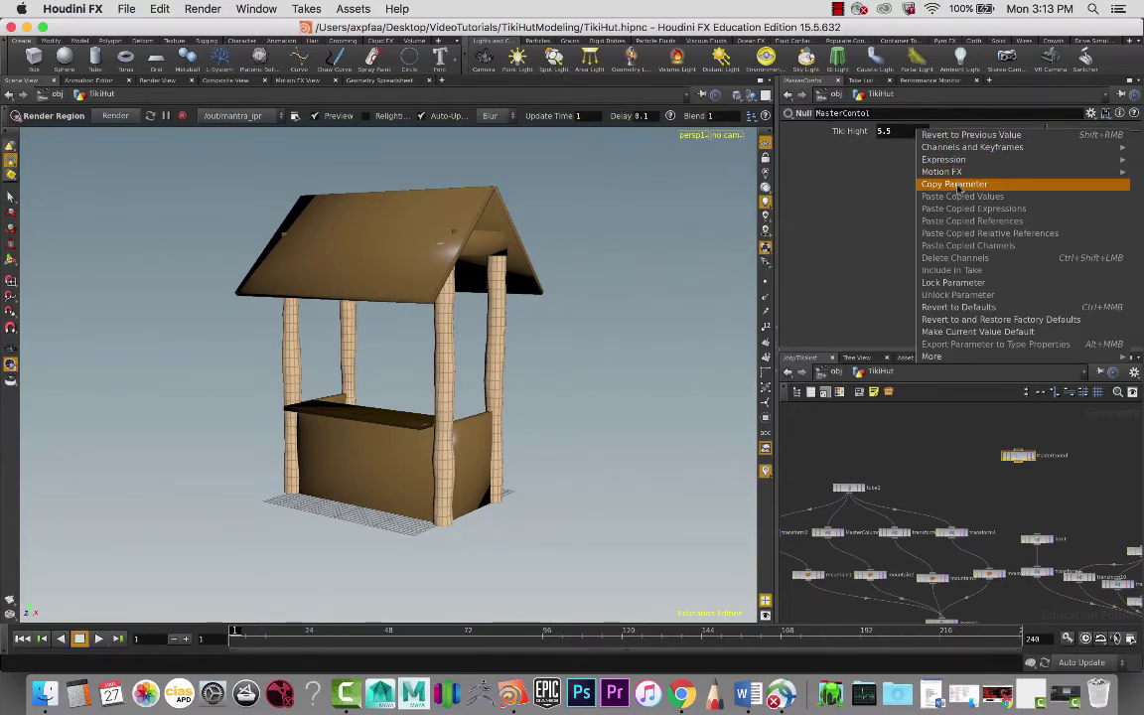
pyautogui.click(954, 184)
pyautogui.click(847, 488)
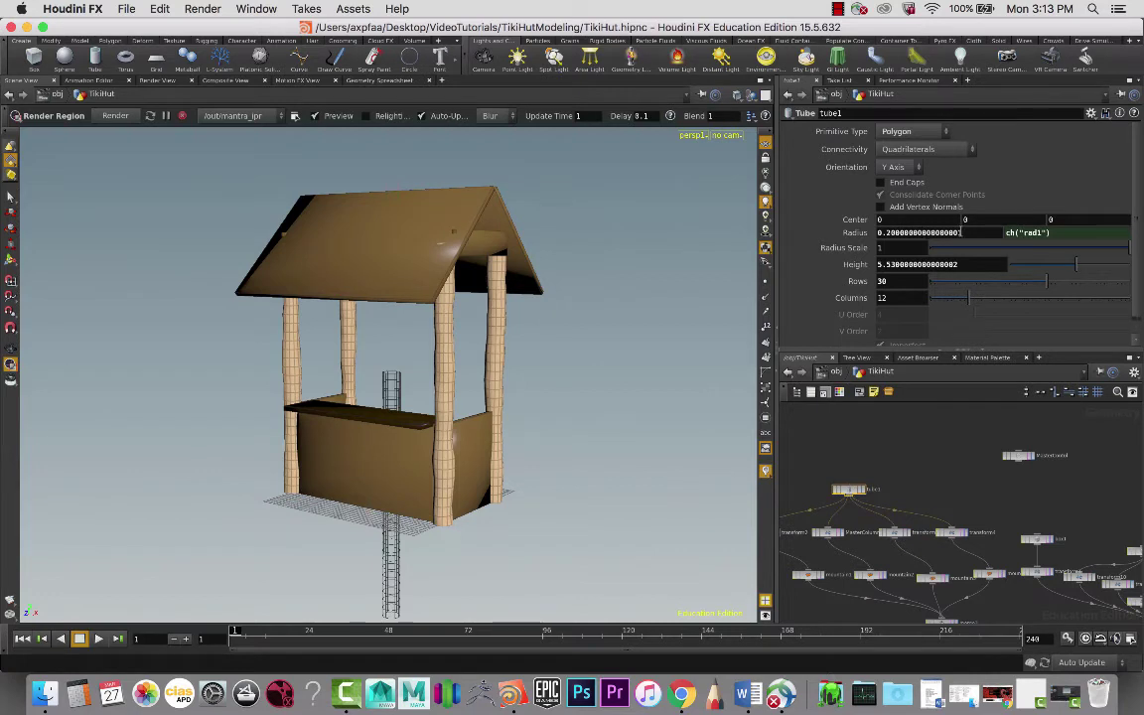
# Step: Paste a relative reference to Tiki Hight into tube1's Height, undoing a stray paste on Radius
pyautogui.rightClick(963, 232)
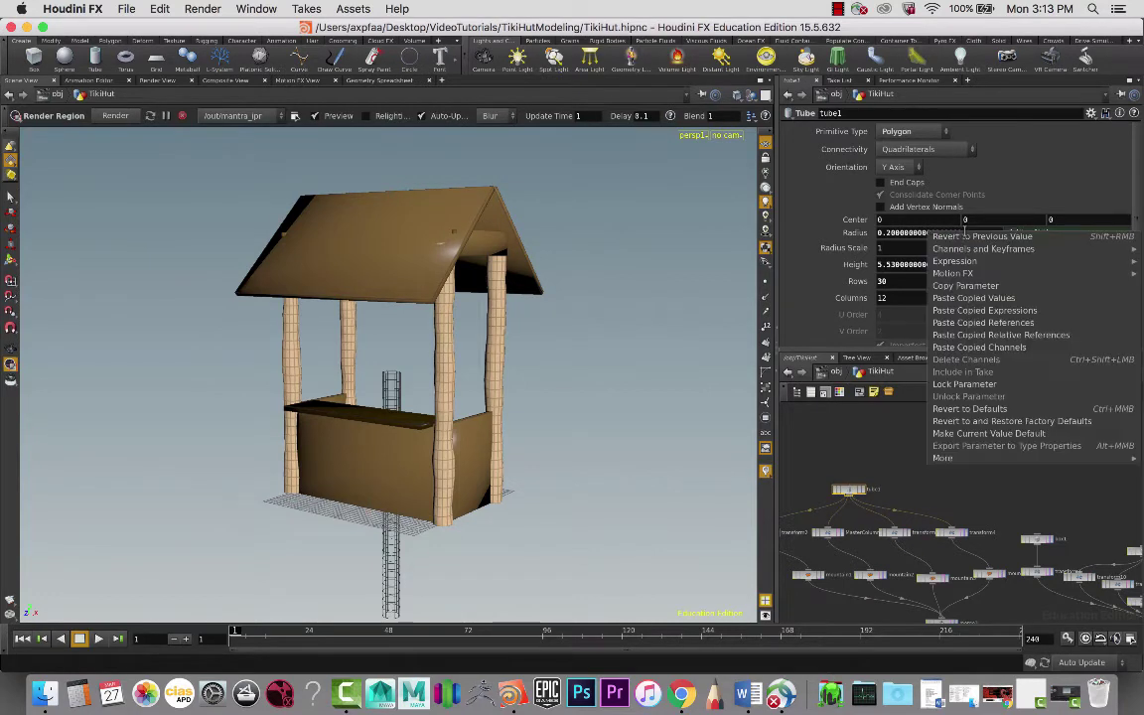
pyautogui.click(996, 335)
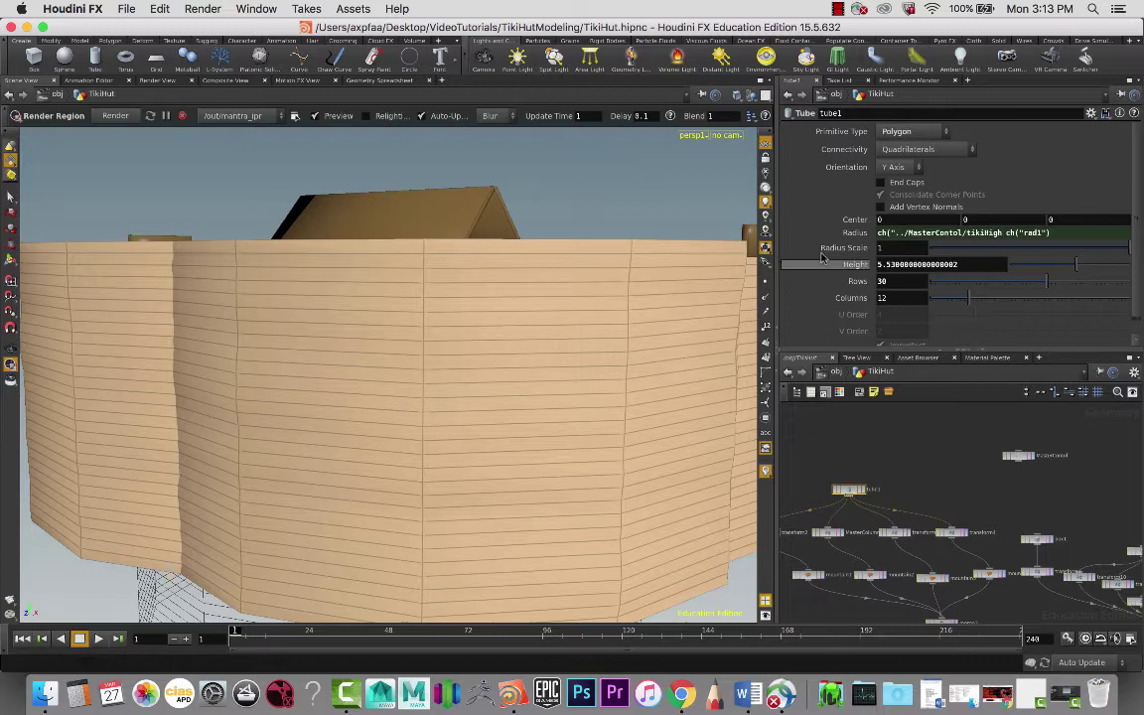
pyautogui.hotkey('ctrl', 'z')
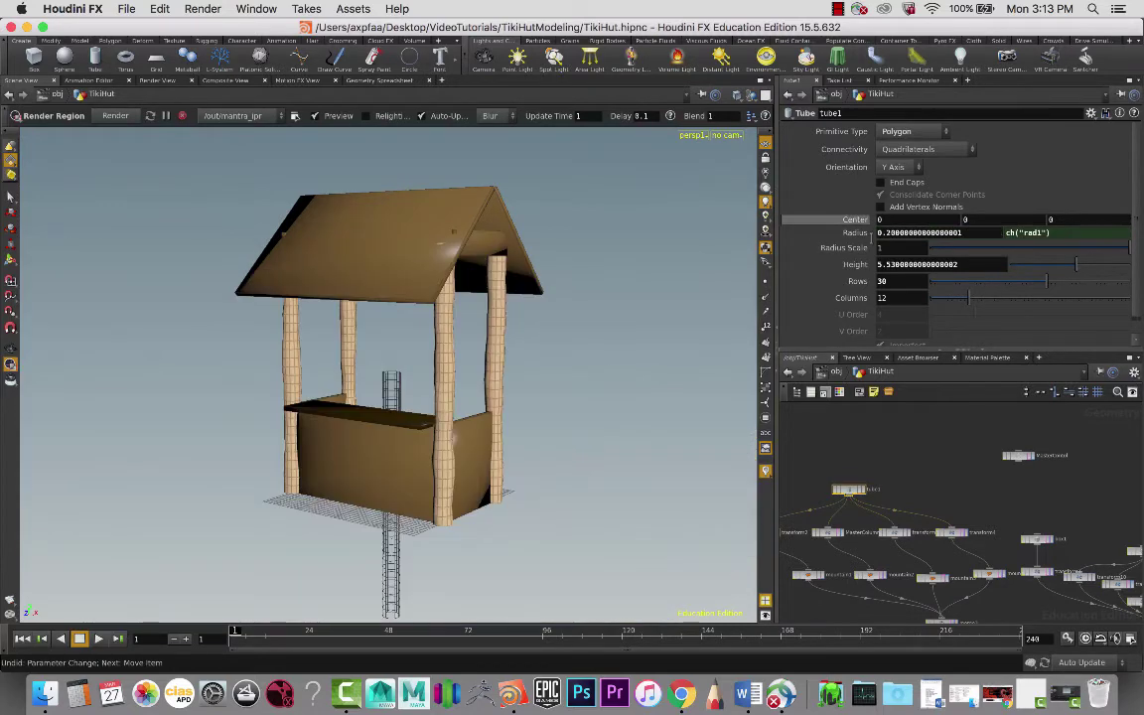
pyautogui.rightClick(970, 263)
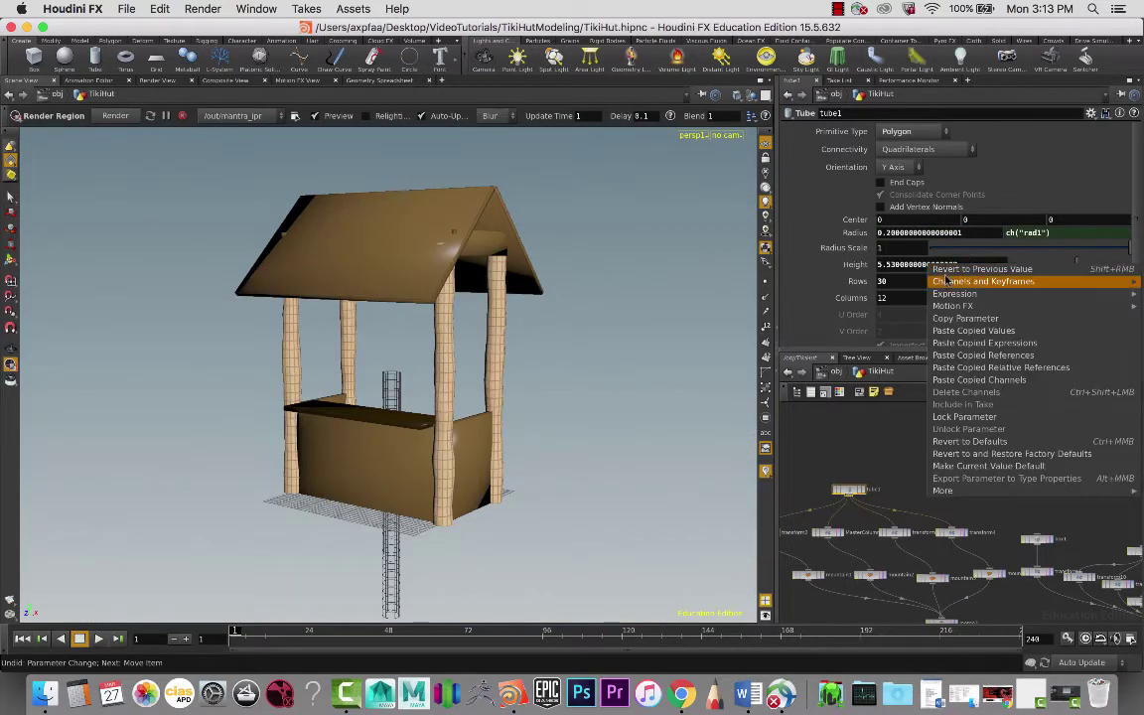
pyautogui.click(990, 370)
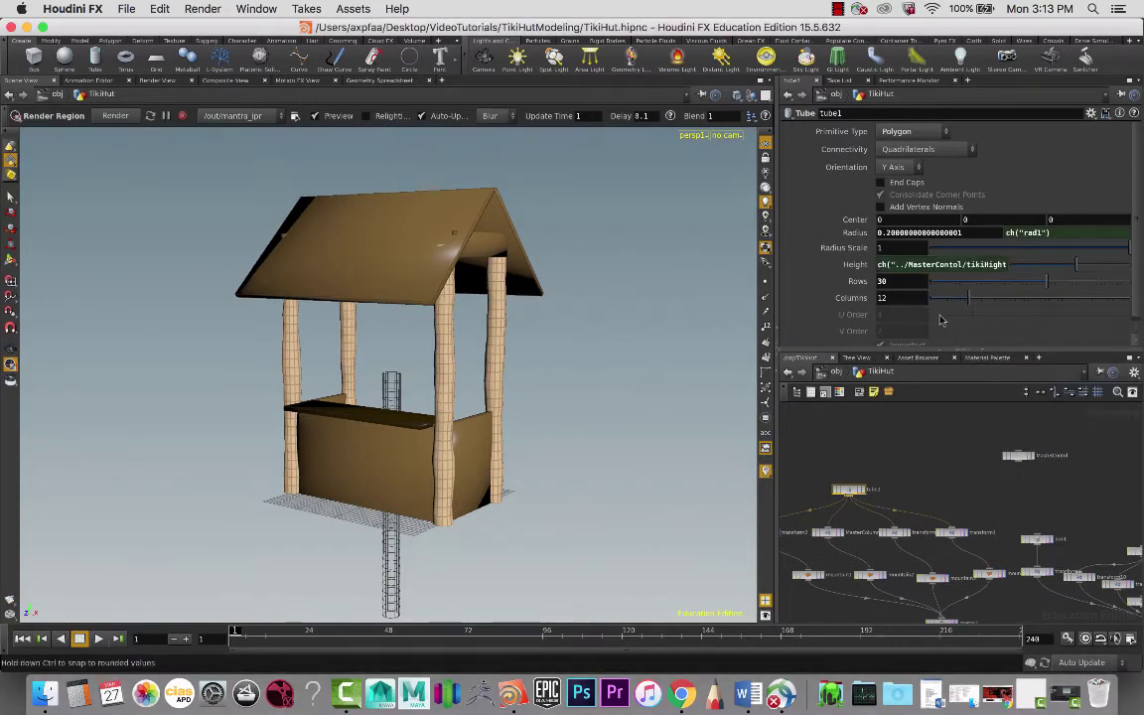
# Step: Drag MasterContol's Tiki Hight down to 5.16 so the hut posts shorten
pyautogui.click(1019, 456)
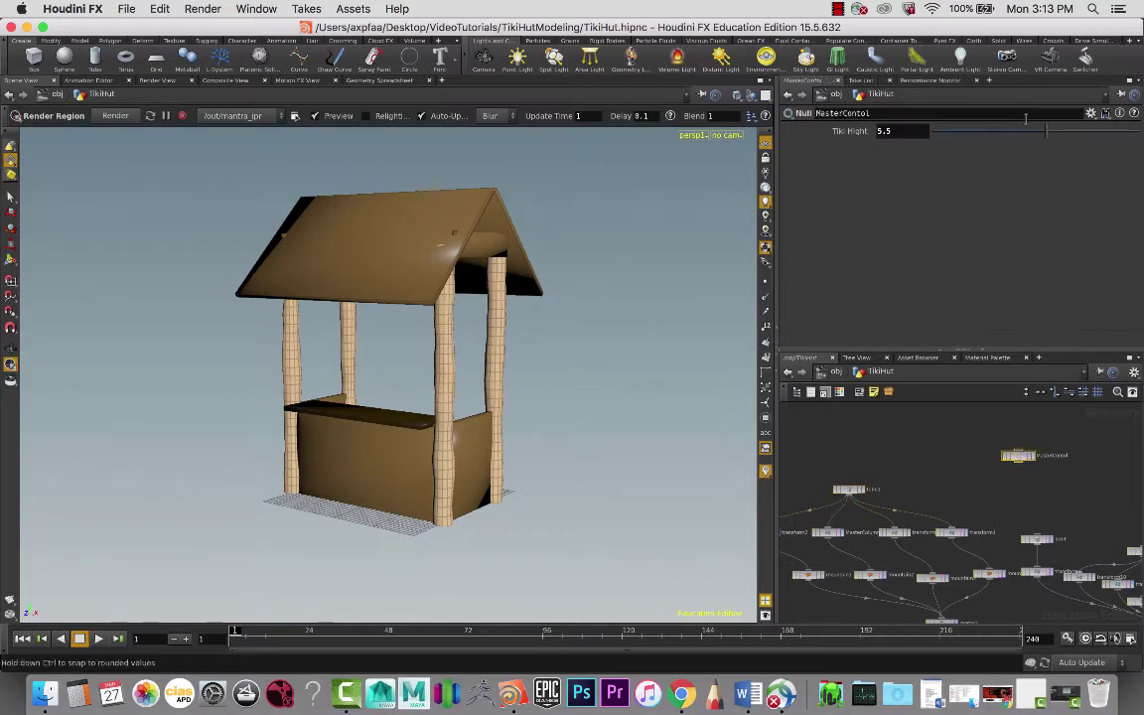
pyautogui.moveTo(1049, 134); pyautogui.dragTo(1041, 163)
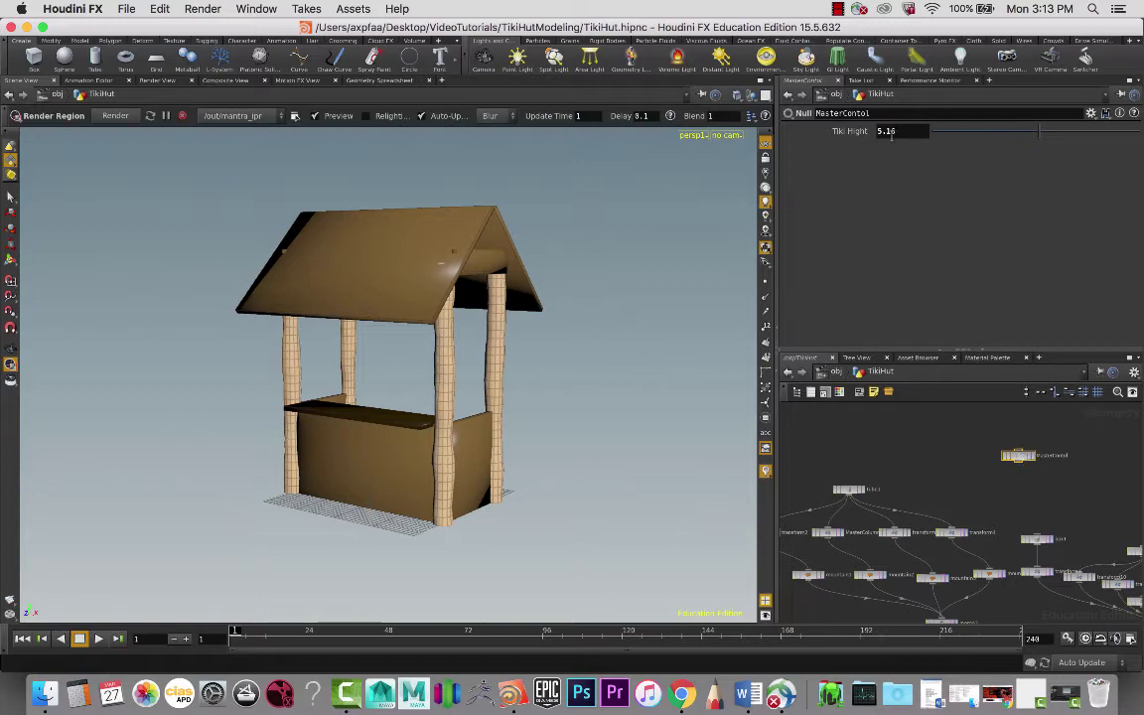
pyautogui.click(1106, 116)
# Step: Add a Float parameter named tikiWidth, labelled Tiki Width, and accept the editor
pyautogui.click(974, 123)
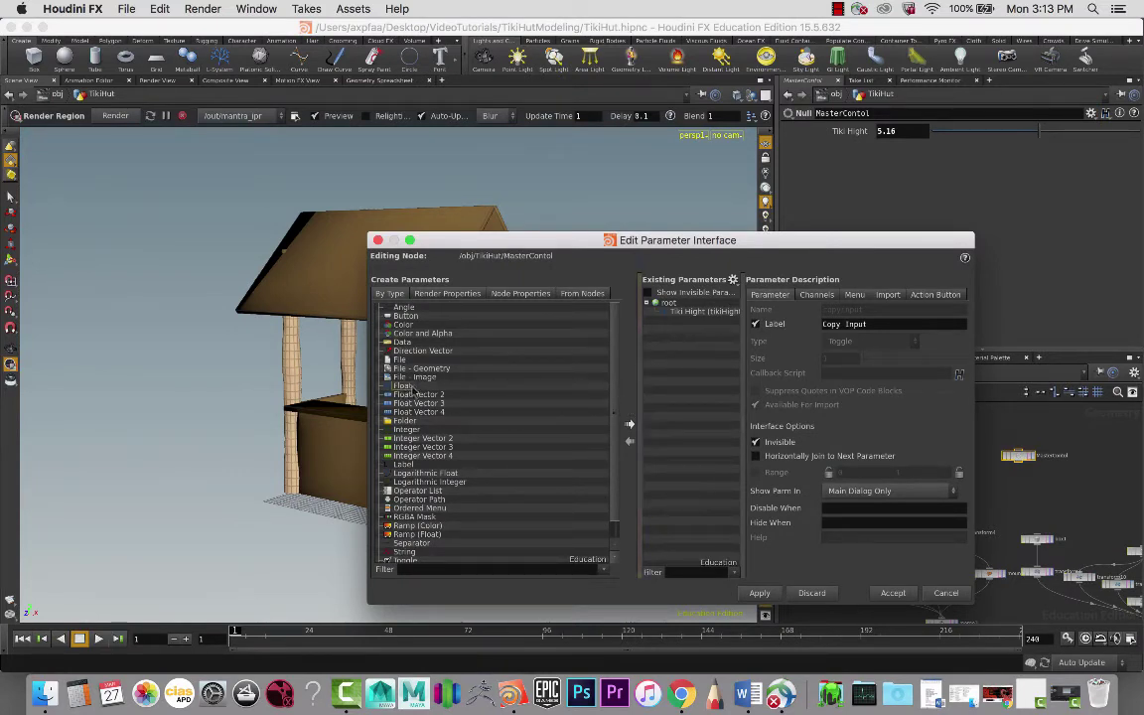
pyautogui.moveTo(403, 386); pyautogui.dragTo(690, 365)
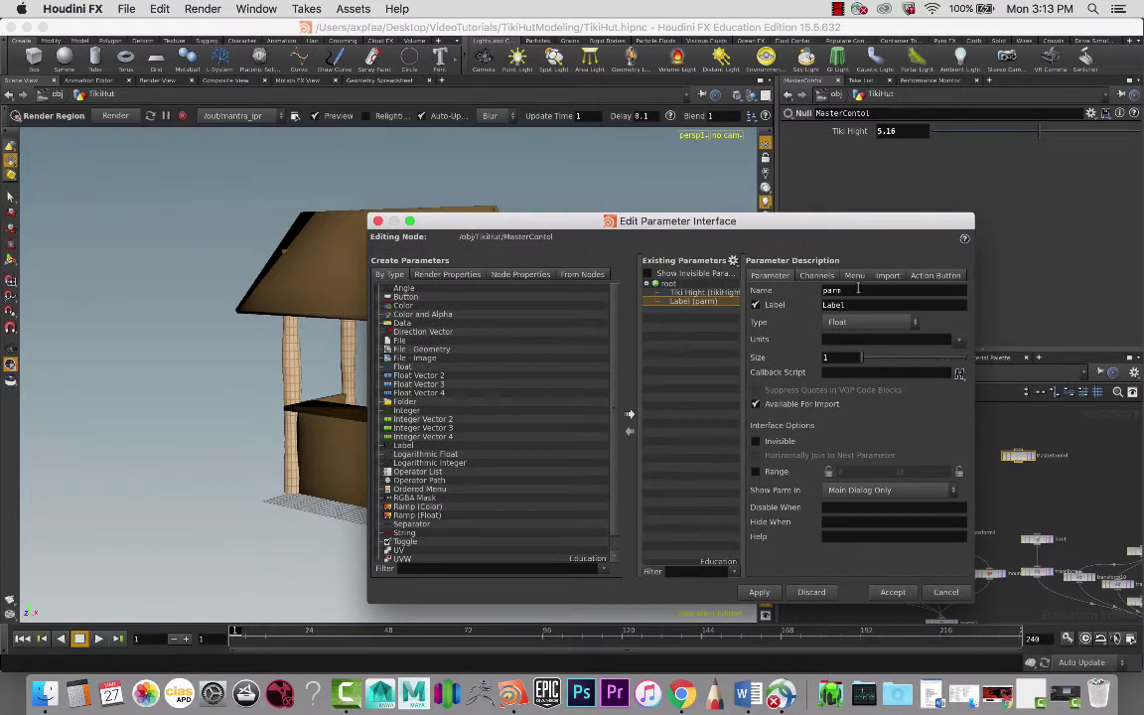
pyautogui.moveTo(858, 289); pyautogui.dragTo(784, 295)
pyautogui.press('Tab')
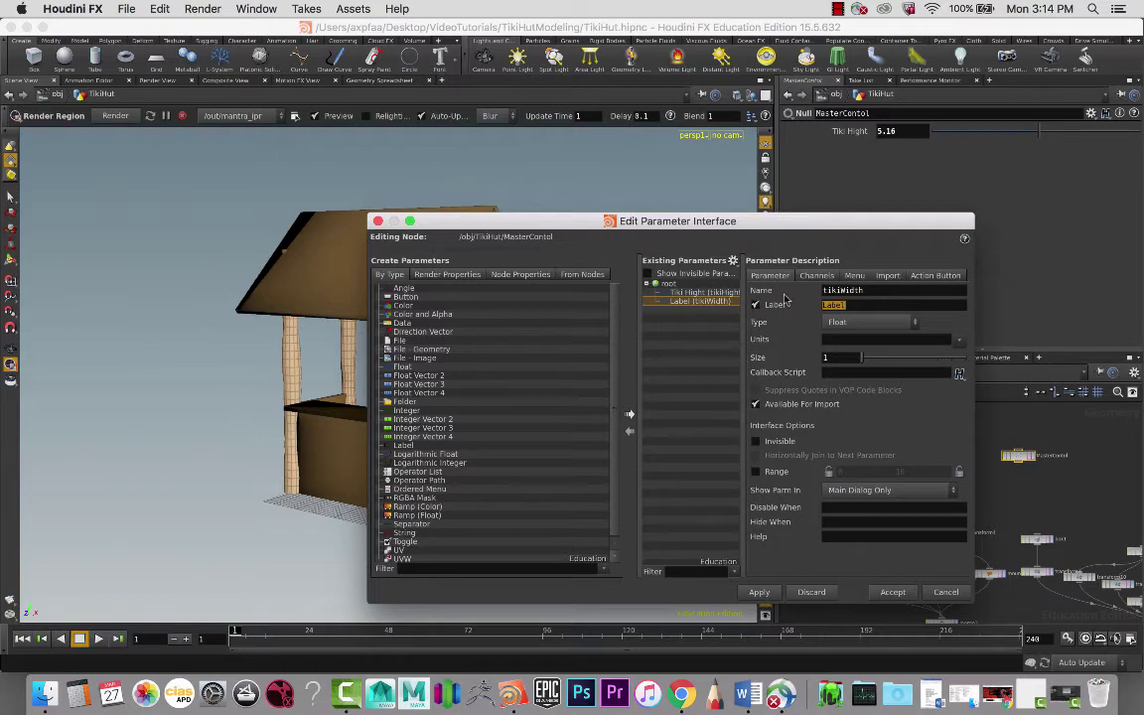
pyautogui.write('Tiki Width')
pyautogui.click(893, 592)
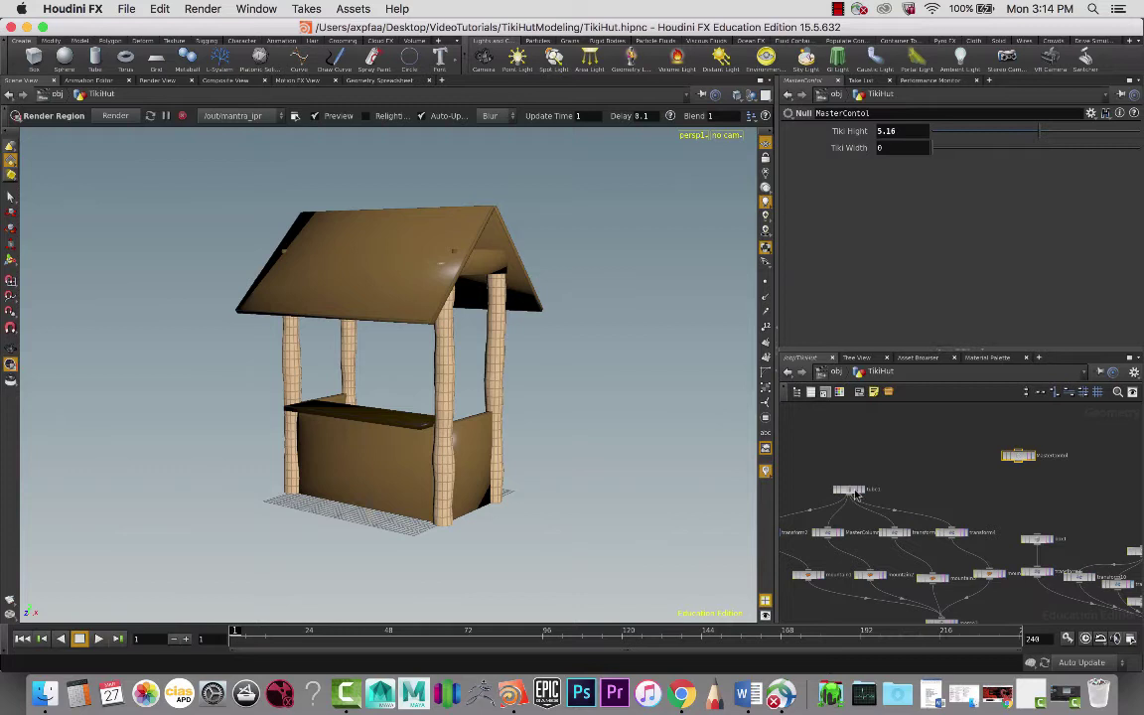
# Step: Enter 2 for MasterContol's Tiki Width and copy the parameter
pyautogui.scroll(-2, 979, 460)
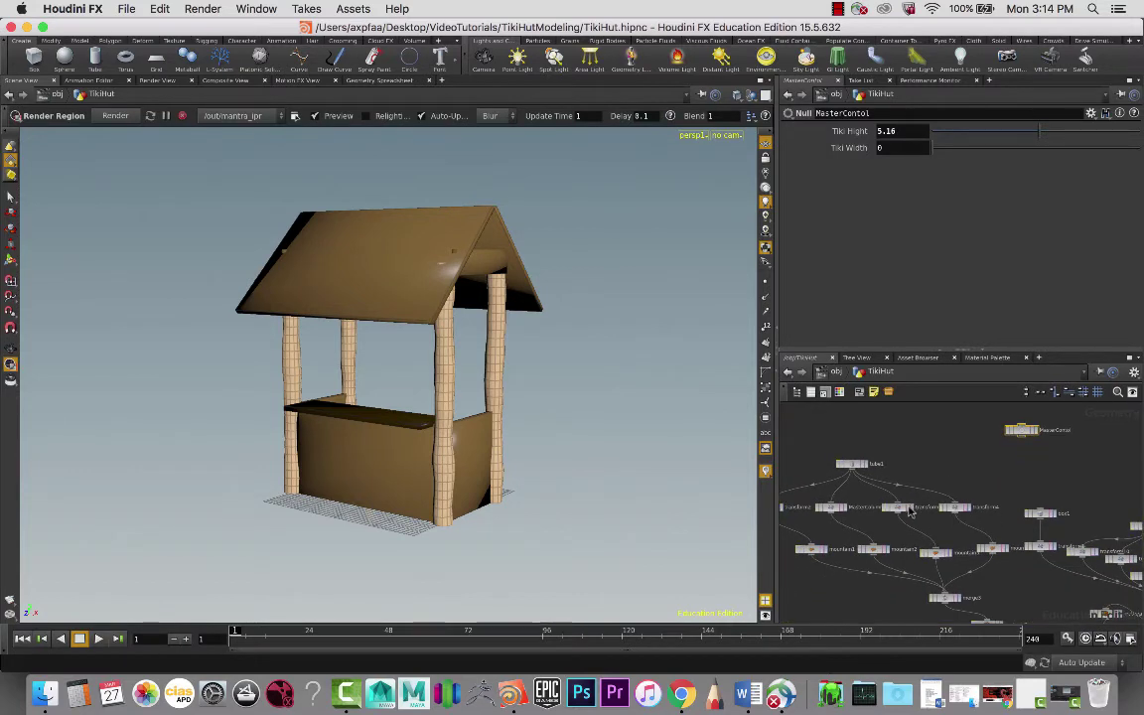
pyautogui.click(835, 509)
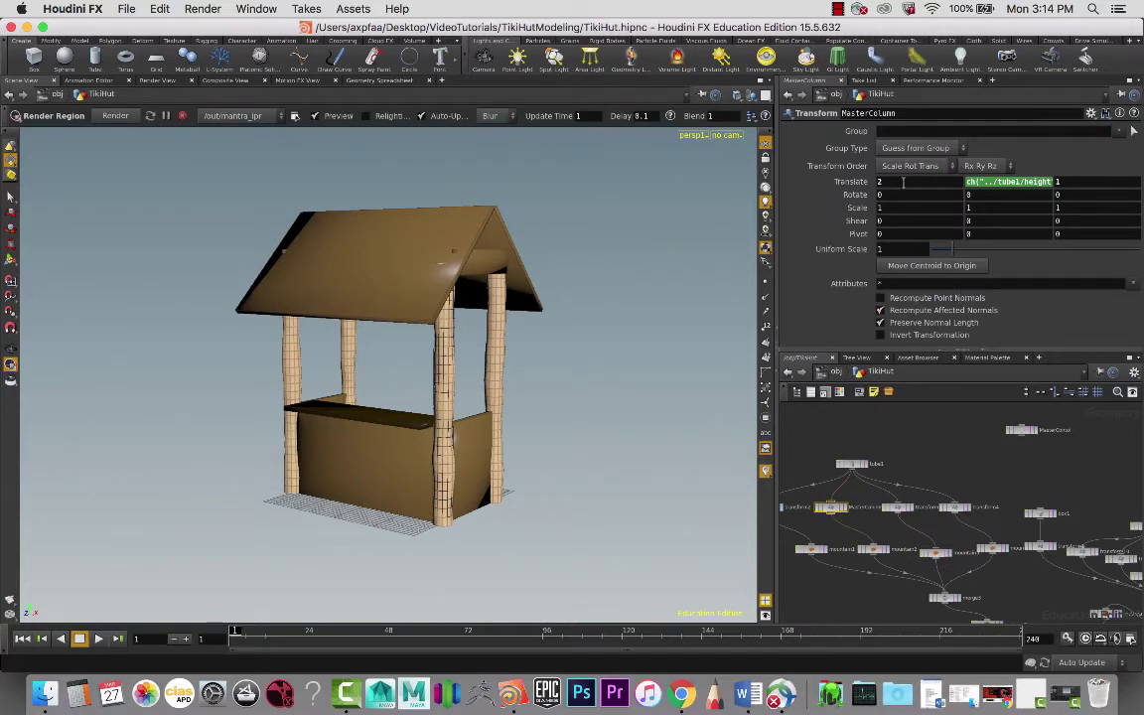
pyautogui.click(1021, 429)
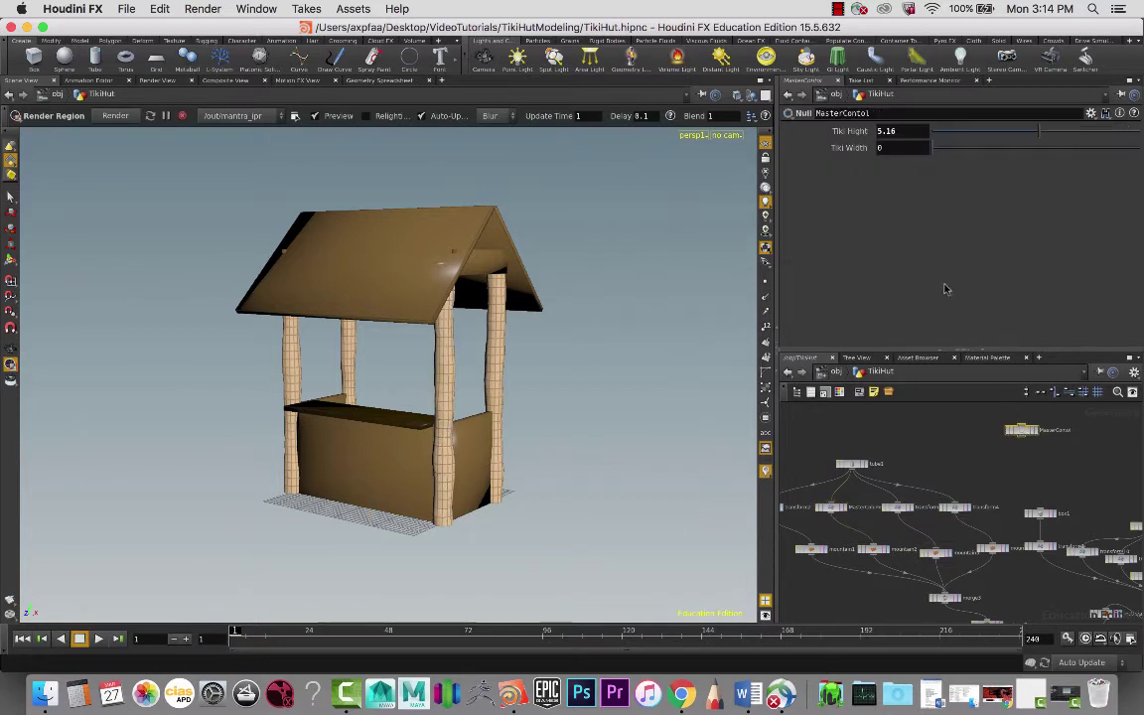
pyautogui.click(906, 147)
pyautogui.write('2')
pyautogui.press('Return')
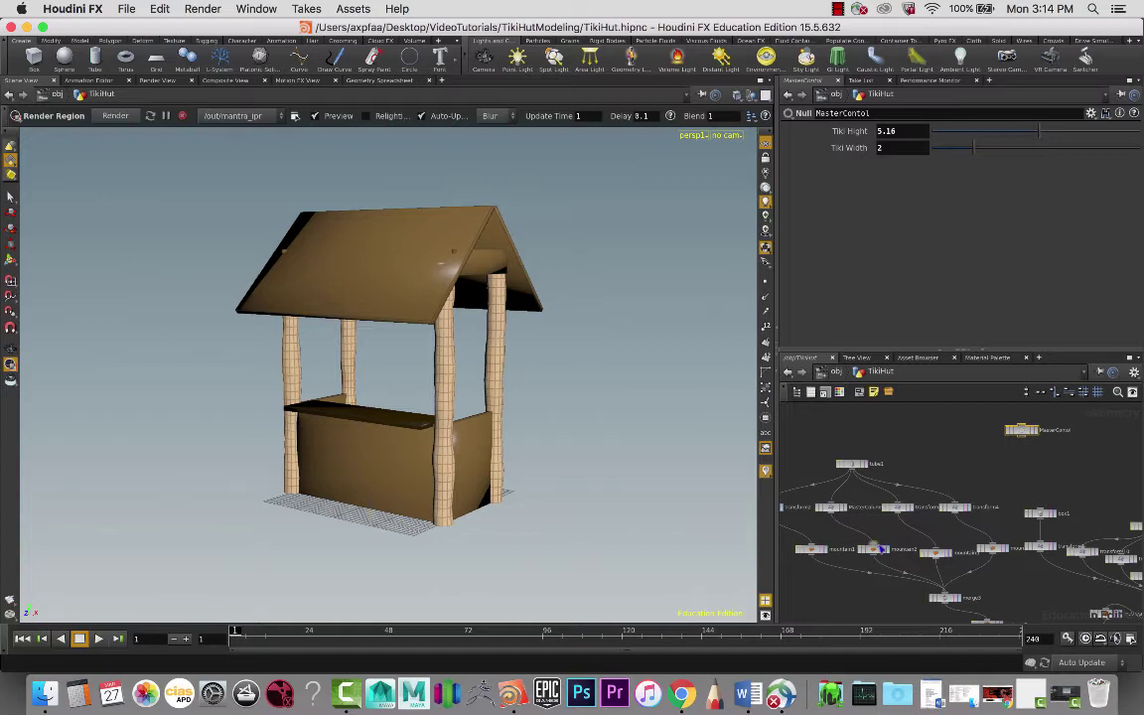
pyautogui.rightClick(904, 152)
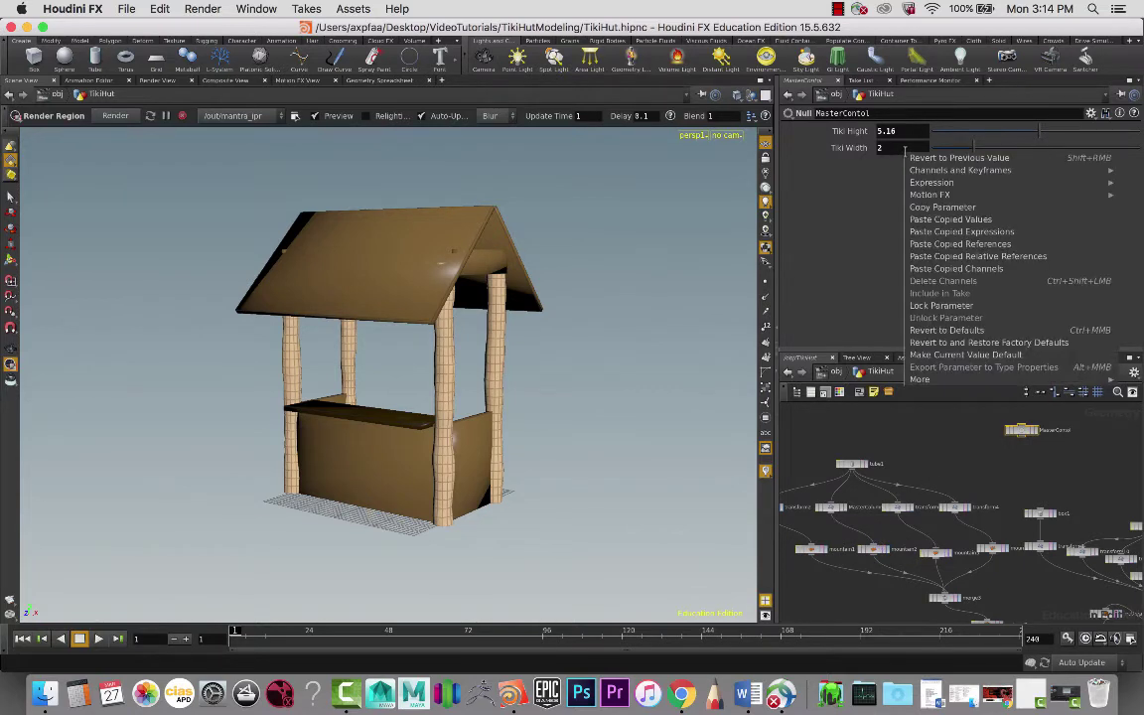
pyautogui.click(949, 208)
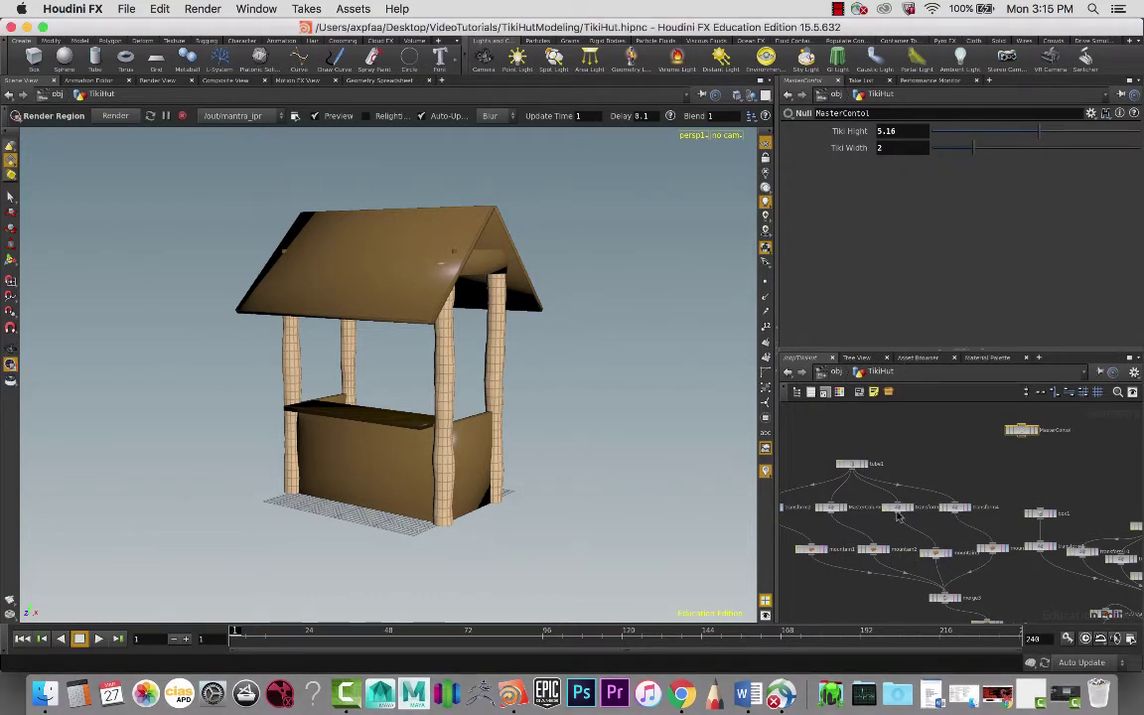
# Step: Paste a relative reference to Tiki Width into MasterColumn's Translate X
pyautogui.click(834, 508)
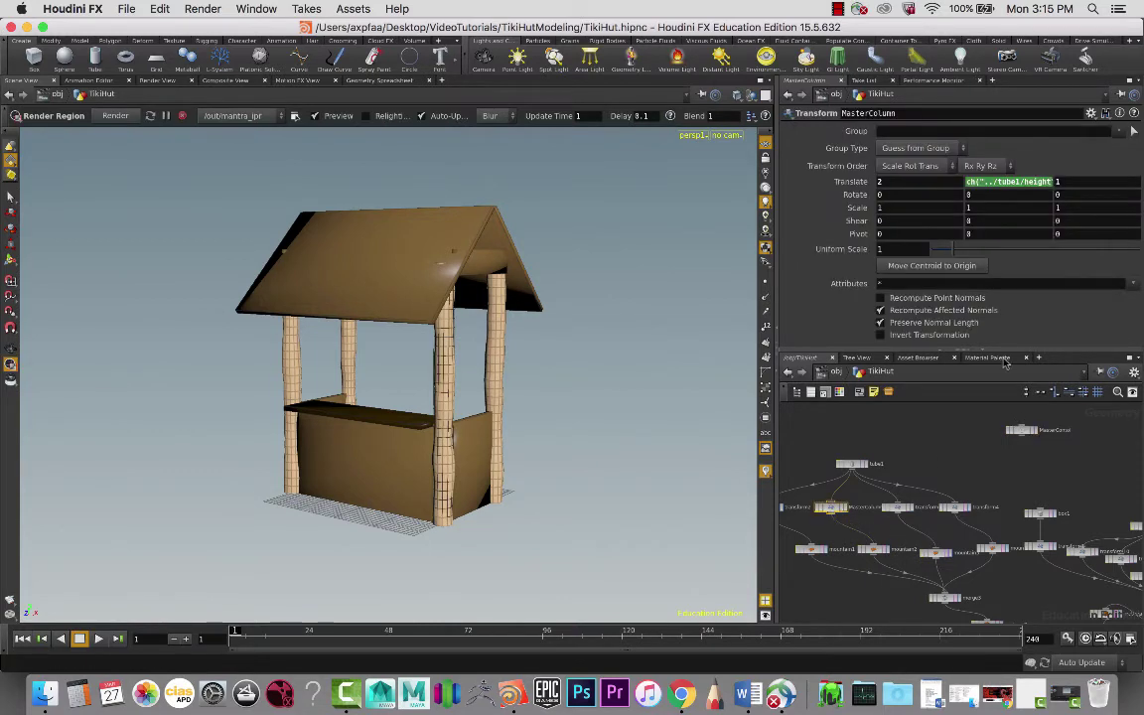
pyautogui.rightClick(921, 182)
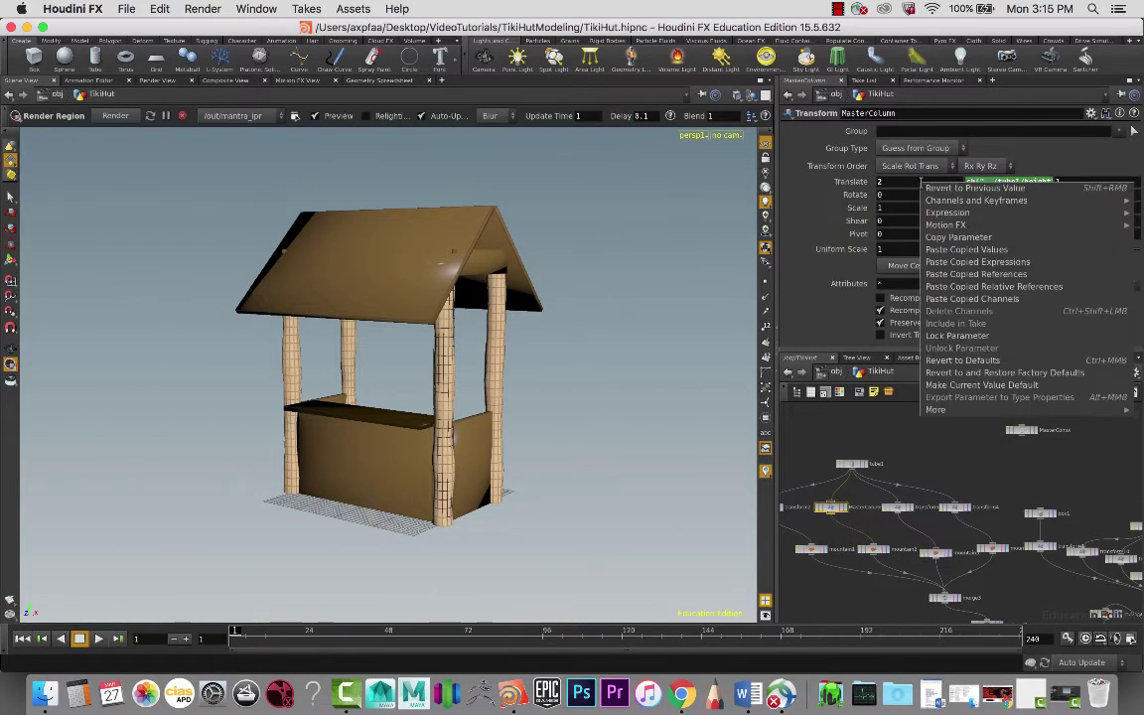
pyautogui.click(993, 287)
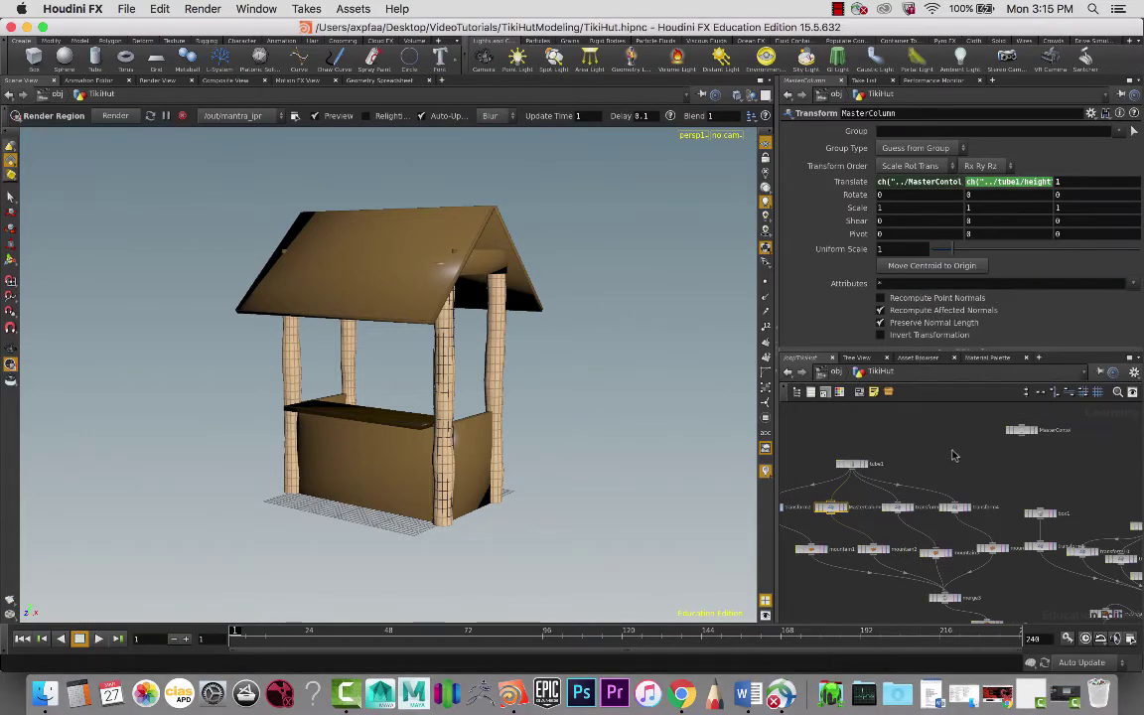
pyautogui.click(1021, 429)
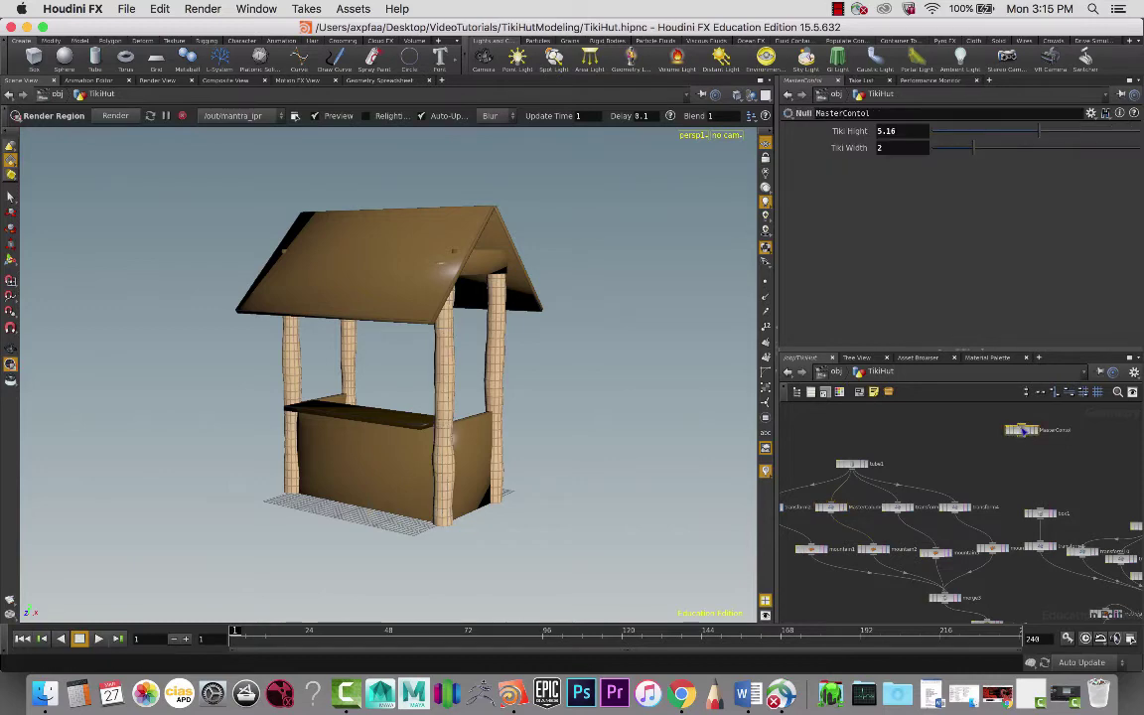
# Step: Lower Tiki Width on the MasterControl null so the hut narrows
pyautogui.moveTo(973, 148)
pyautogui.mouseDown()
pyautogui.moveTo(945, 153)
pyautogui.moveTo(1042, 147)
pyautogui.moveTo(935, 153)
pyautogui.moveTo(1068, 140)
pyautogui.moveTo(953, 153)
pyautogui.mouseUp()
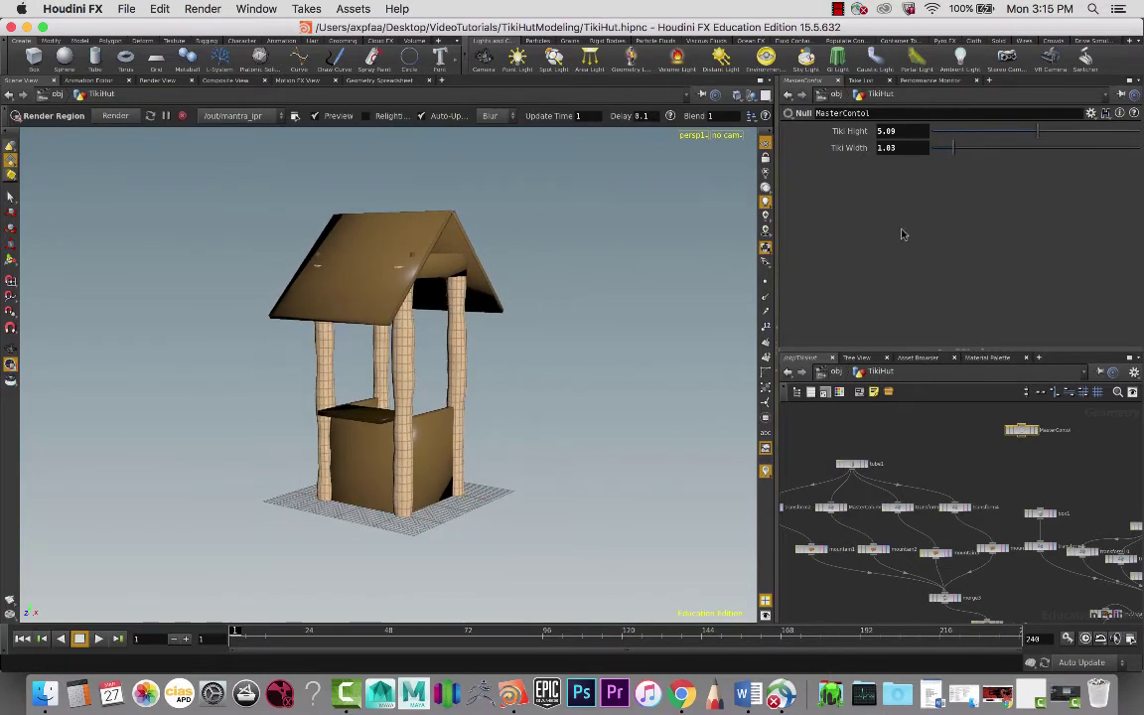
# Step: At object level, turn on RoofGrassGeo_fur's display so yellow grass thatches the roof, viewed from the front
pyautogui.click(834, 373)
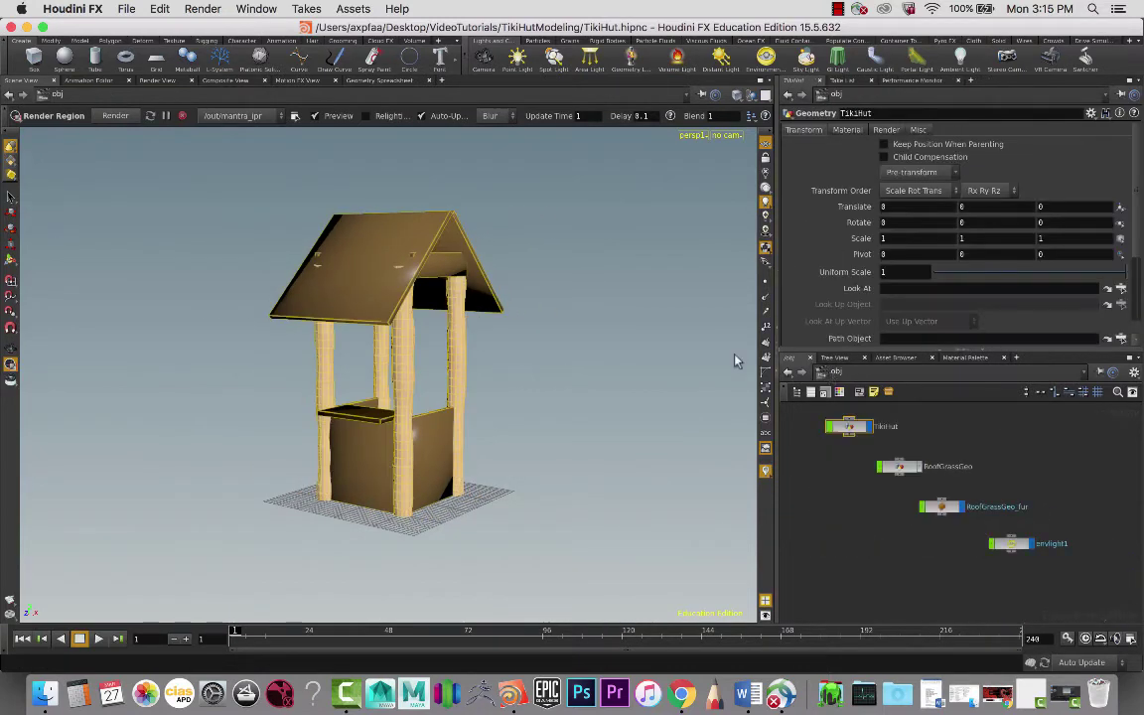
pyautogui.click(945, 508)
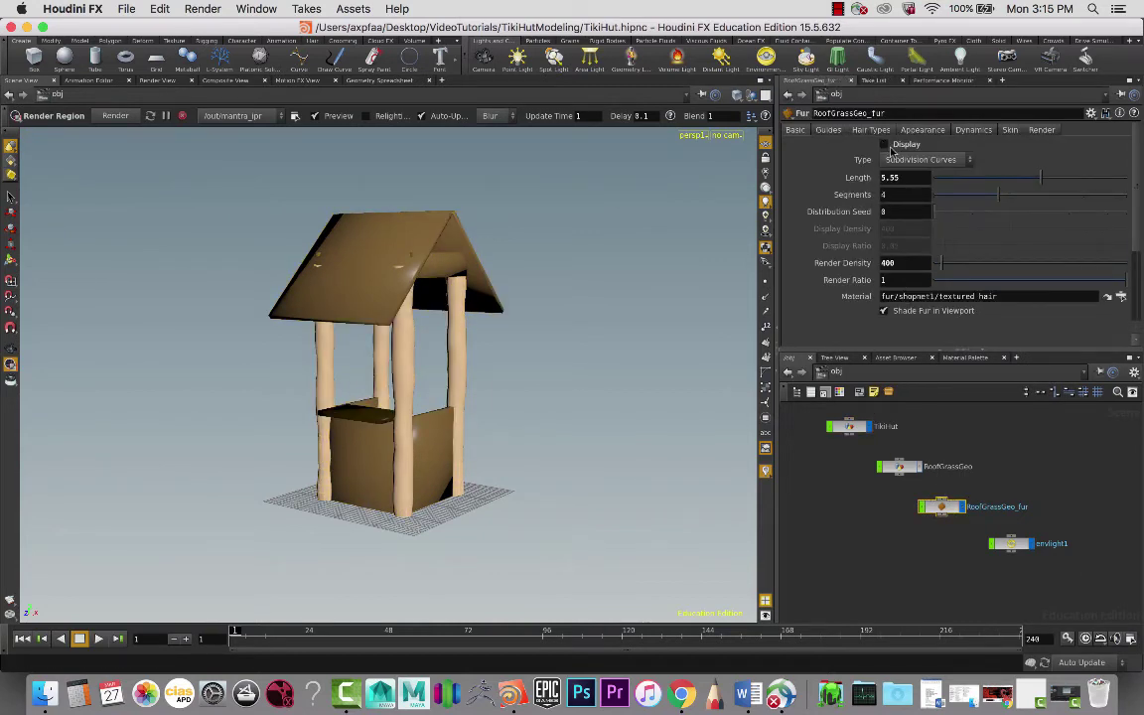
pyautogui.click(884, 145)
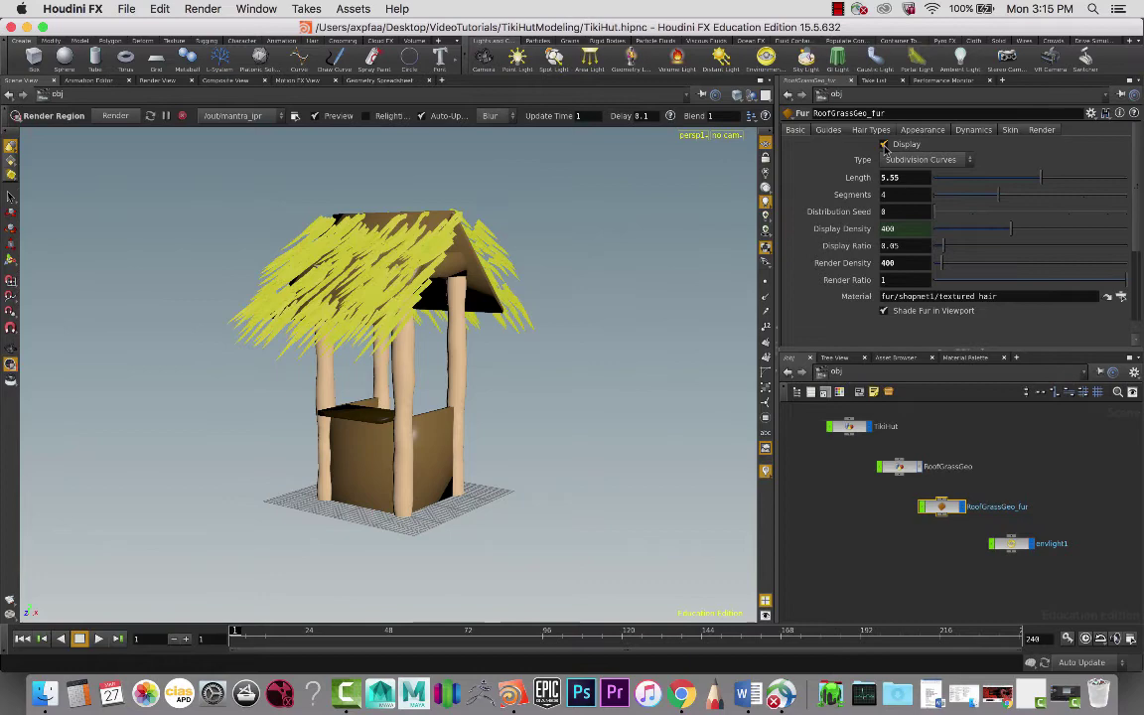
pyautogui.moveTo(533, 362); pyautogui.dragTo(621, 384)
pyautogui.hotkey('ctrl', 'b')
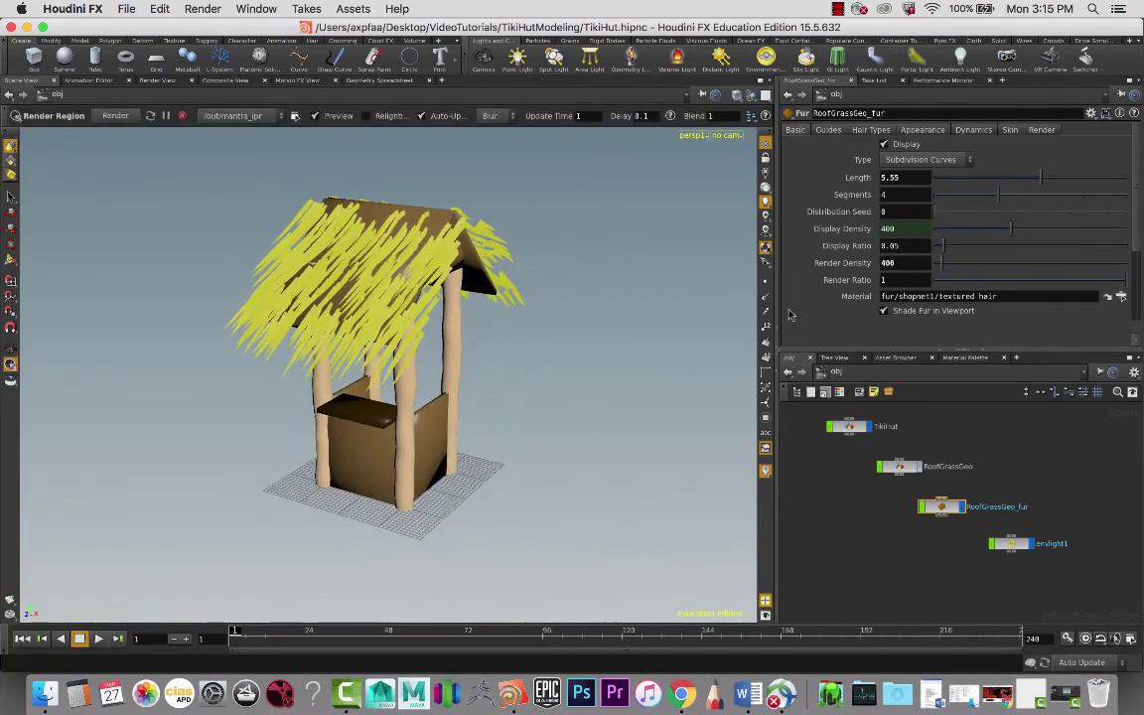
# Step: Inside TikiHut, raise Tiki Width back to 2 and orbit to a front-facing view
pyautogui.doubleClick(850, 428)
pyautogui.moveTo(957, 146); pyautogui.dragTo(472, 273)
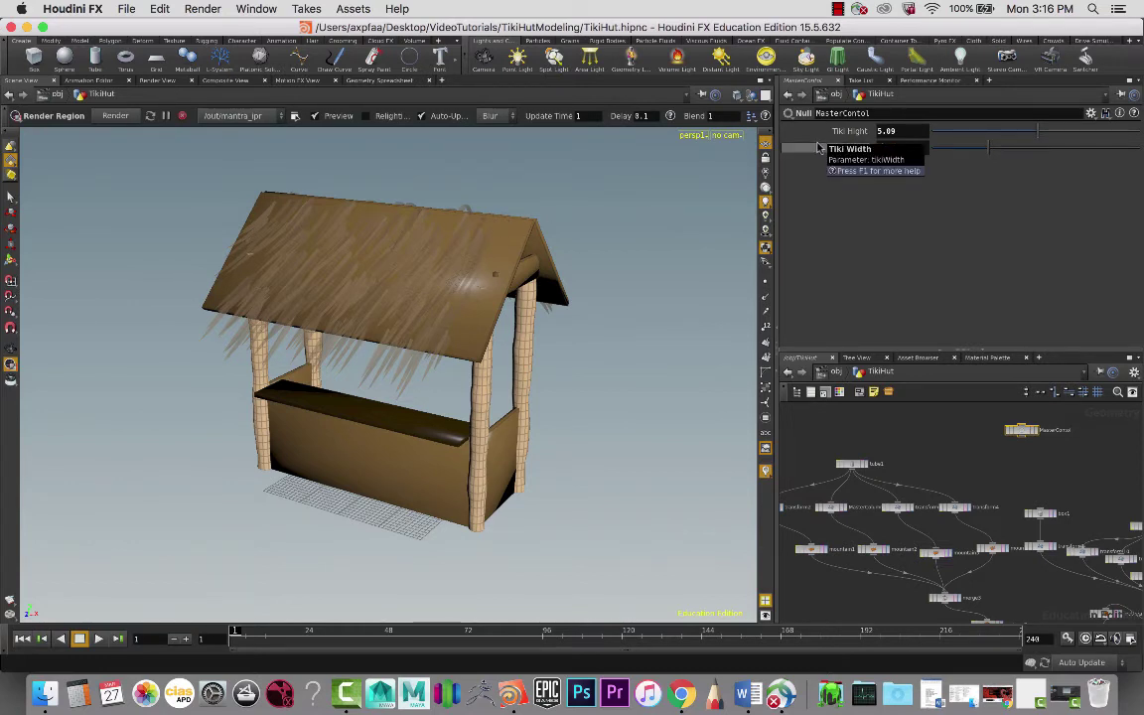
pyautogui.scroll(-2, 819, 148)
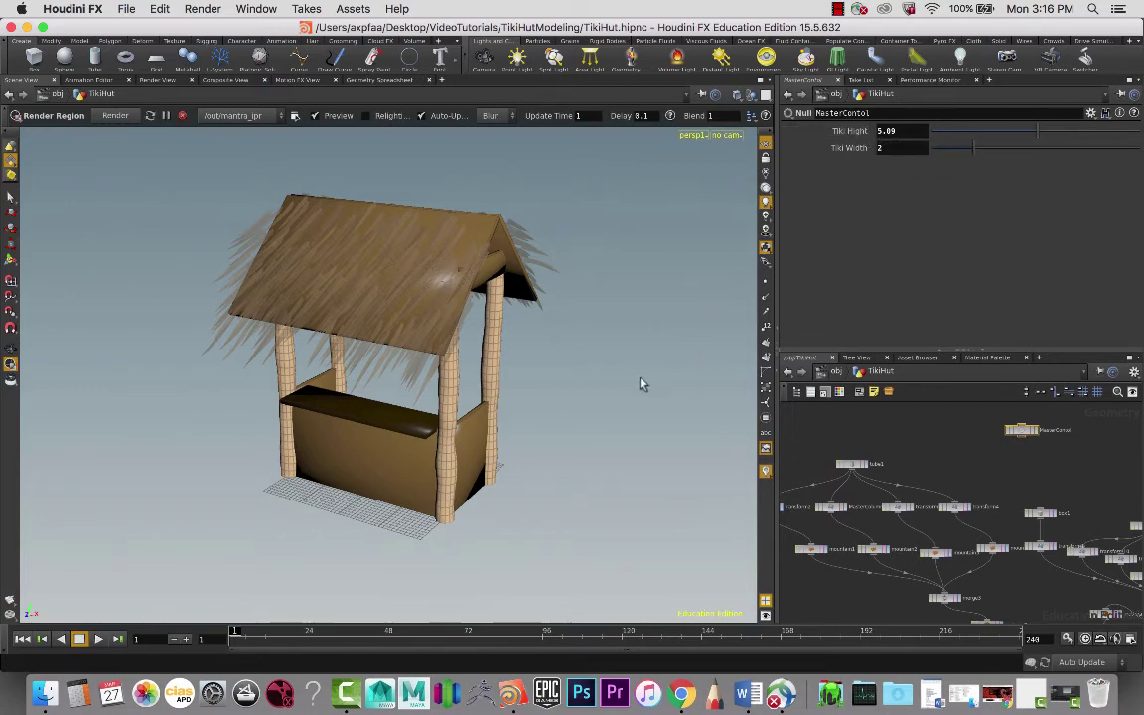
pyautogui.press('Escape')
pyautogui.moveTo(644, 366); pyautogui.dragTo(549, 332)
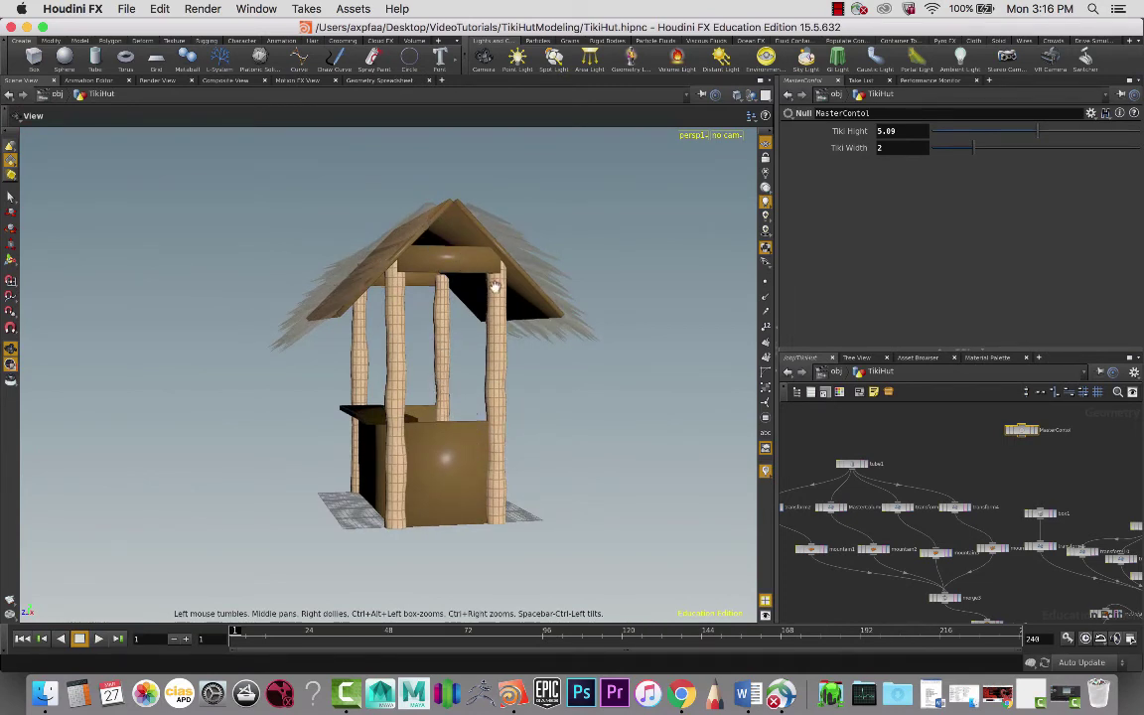
# Step: Select the MasterColumn posts, trial-stretch translate to about 3.18, then undo it back to 1
pyautogui.press('Escape')
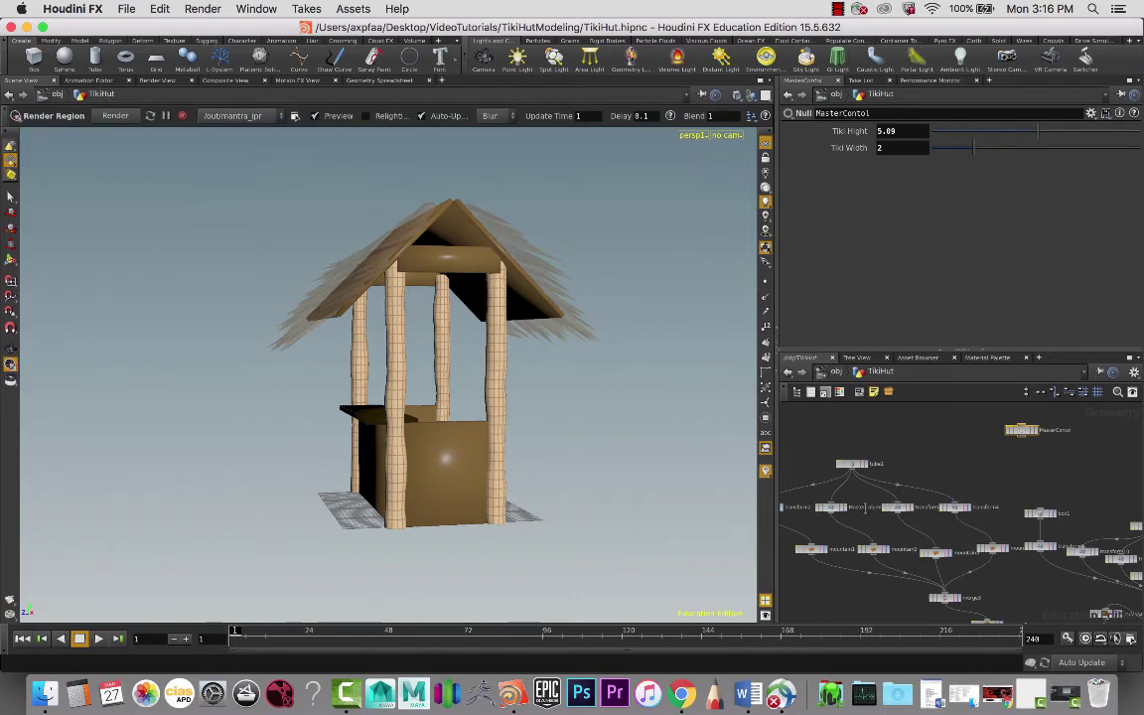
pyautogui.click(356, 353)
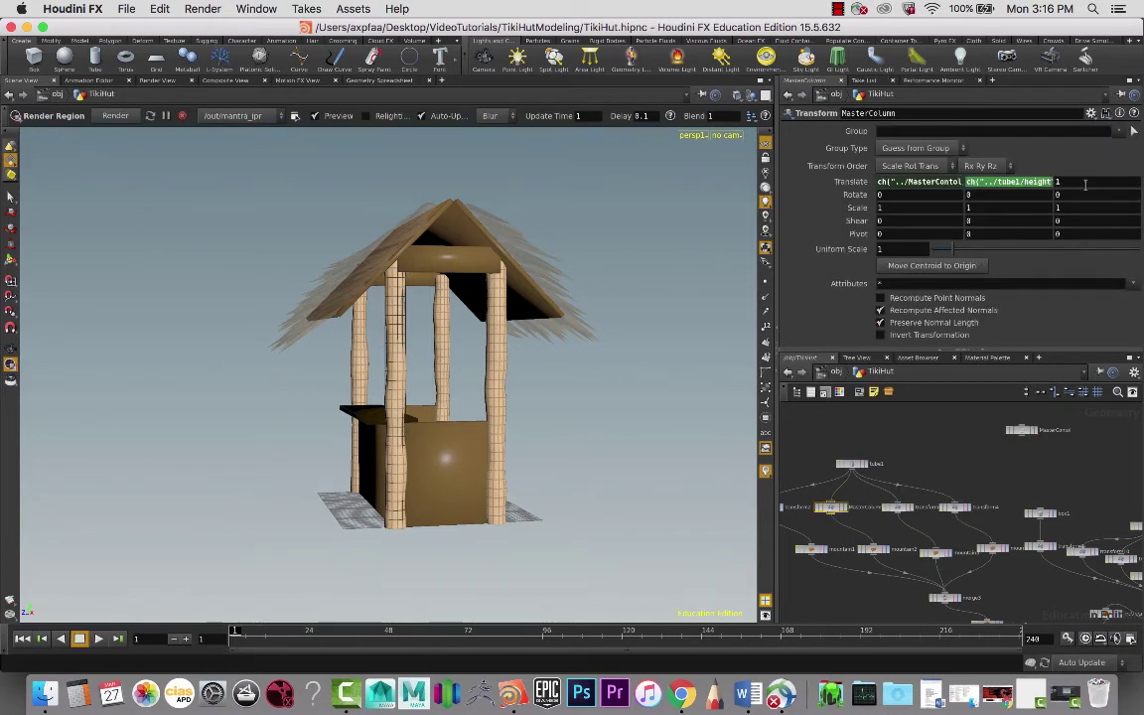
pyautogui.moveTo(1090, 180); pyautogui.dragTo(1118, 180, button='middle')
pyautogui.moveTo(47, 167); pyautogui.dragTo(86, 163, button='middle')
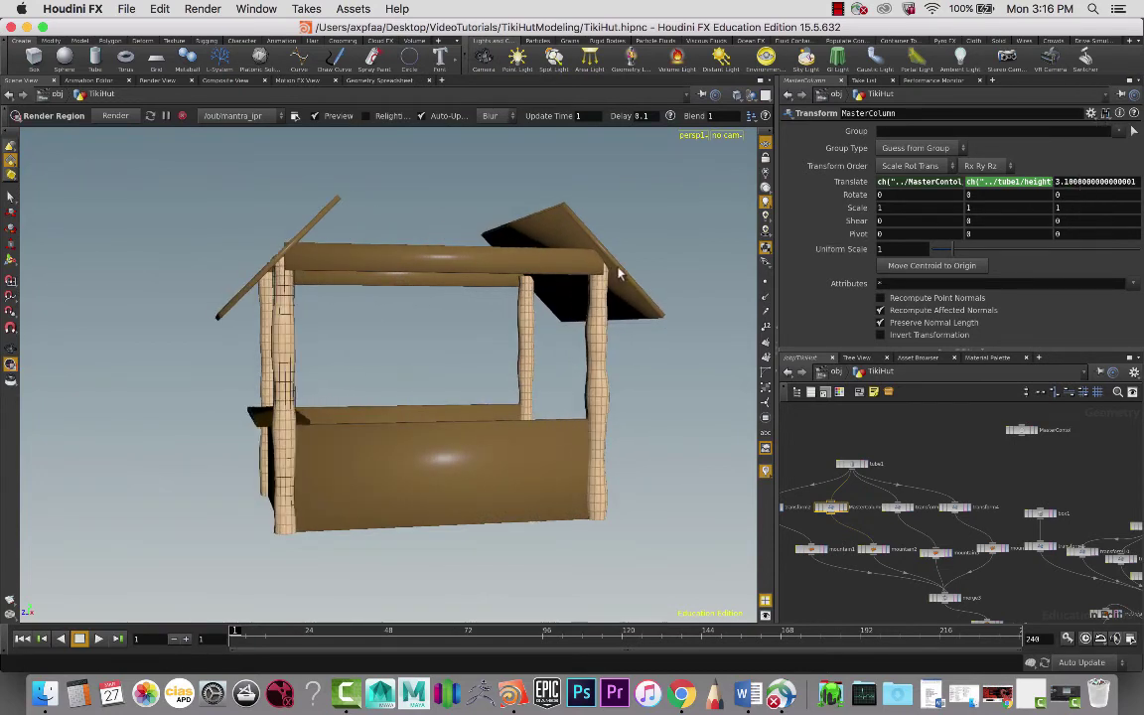
pyautogui.press('super+z')
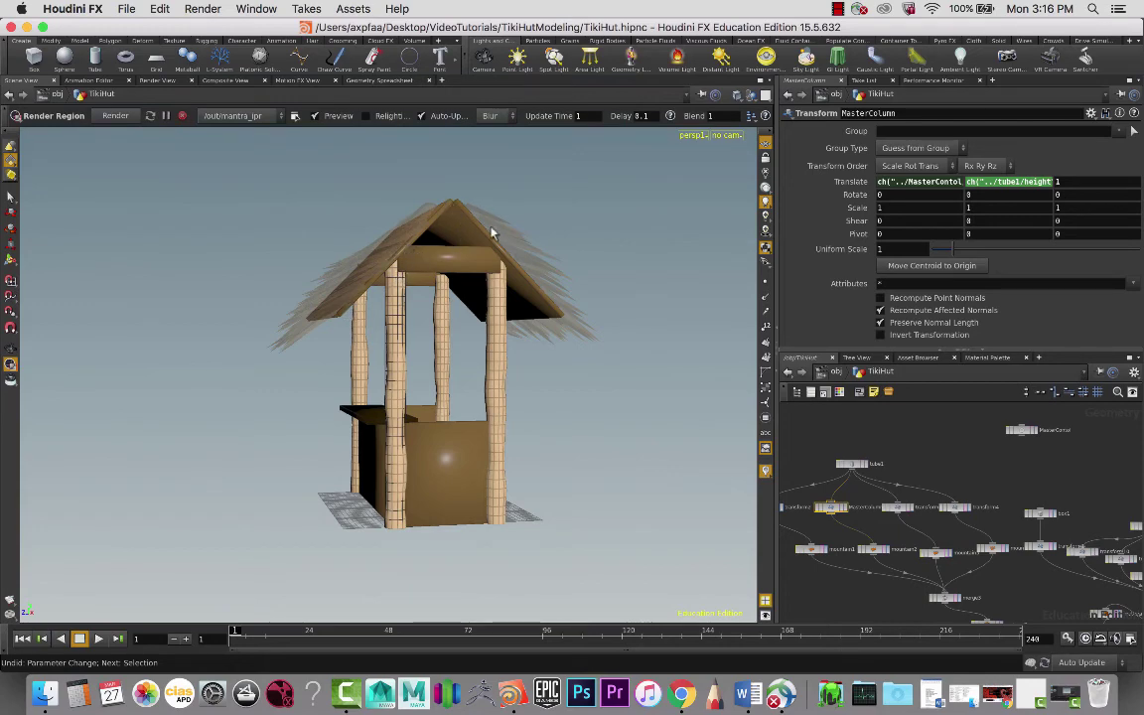
# Step: Orbit around the widened hut and return the viewport to render region mode
pyautogui.press('Escape')
pyautogui.moveTo(586, 211); pyautogui.dragTo(560, 229)
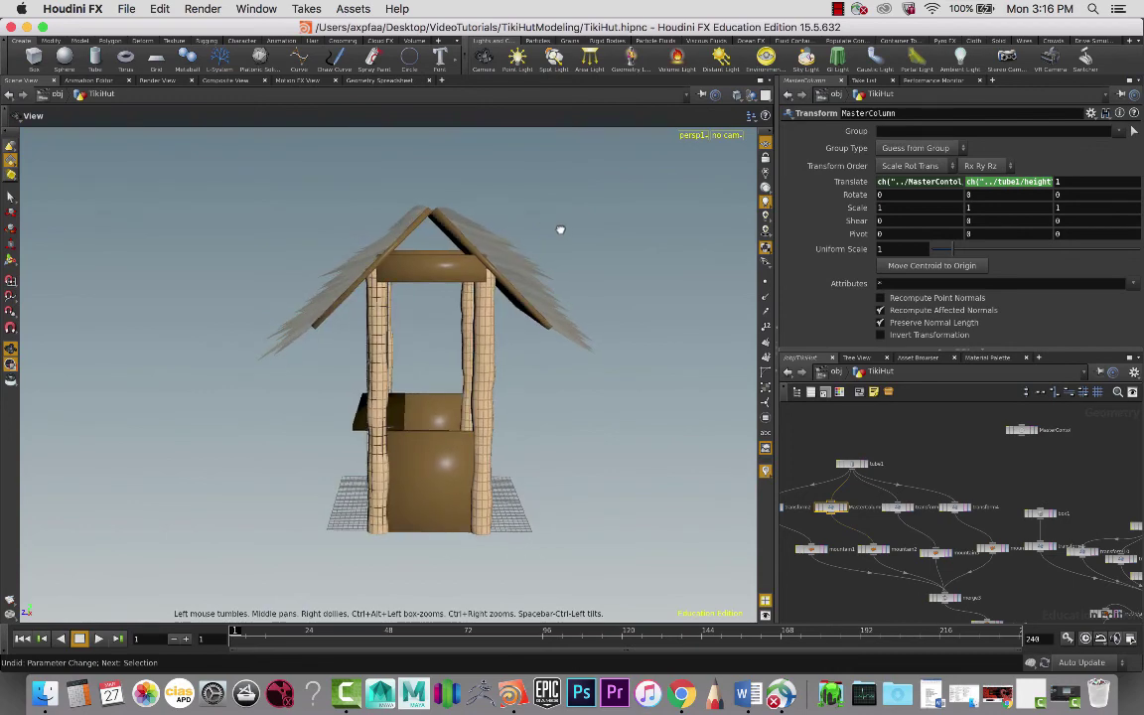
pyautogui.press('q')
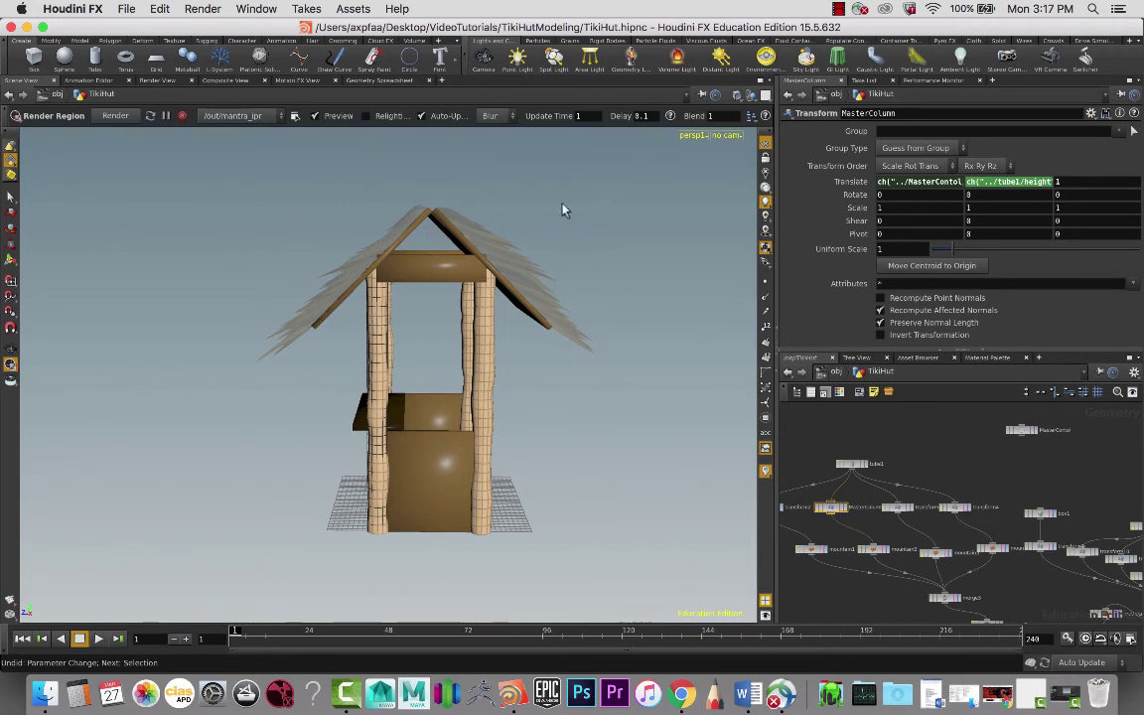
# Step: Move the MasterControl node left and resize the hut to Tiki Hight 4.67, Tiki Width 1.91
pyautogui.press('Escape')
pyautogui.moveTo(536, 383); pyautogui.dragTo(707, 385)
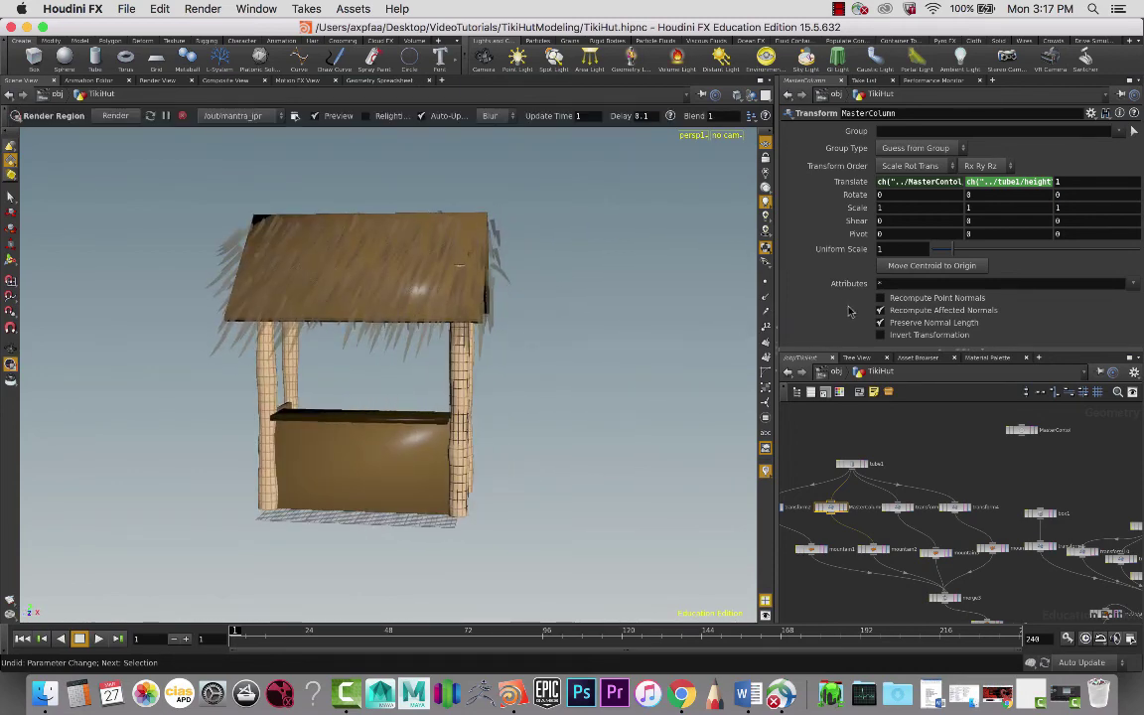
pyautogui.moveTo(1030, 433); pyautogui.dragTo(971, 437)
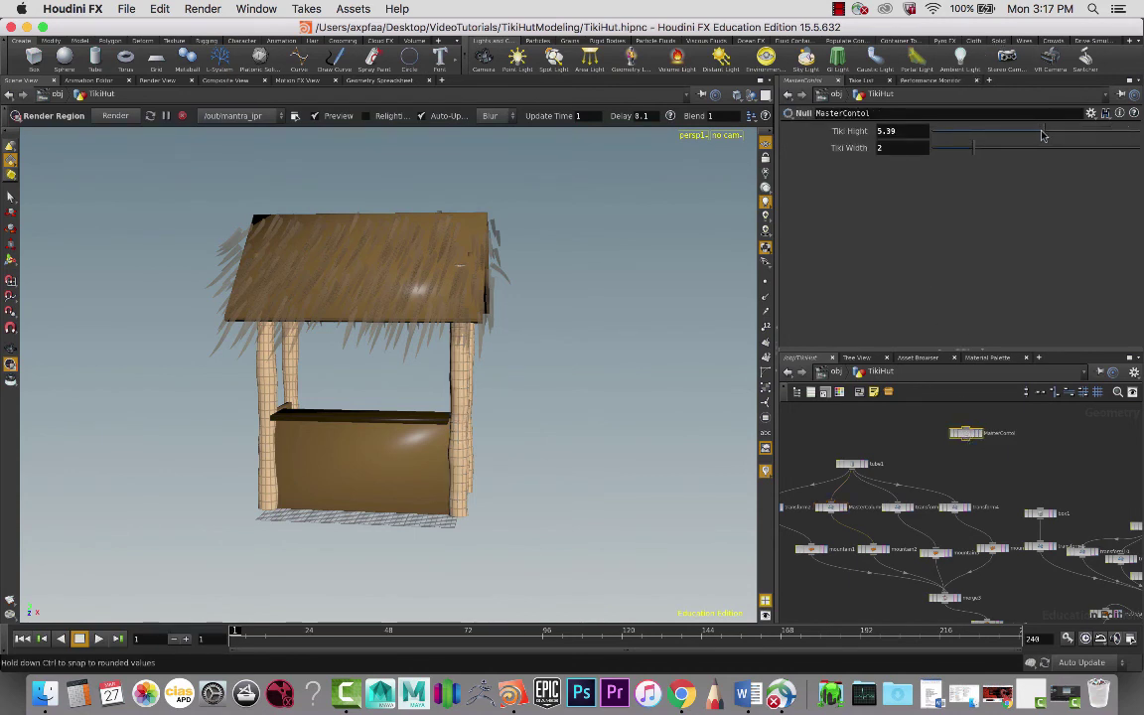
pyautogui.moveTo(1042, 135); pyautogui.dragTo(994, 139)
pyautogui.moveTo(1013, 137); pyautogui.dragTo(894, 151)
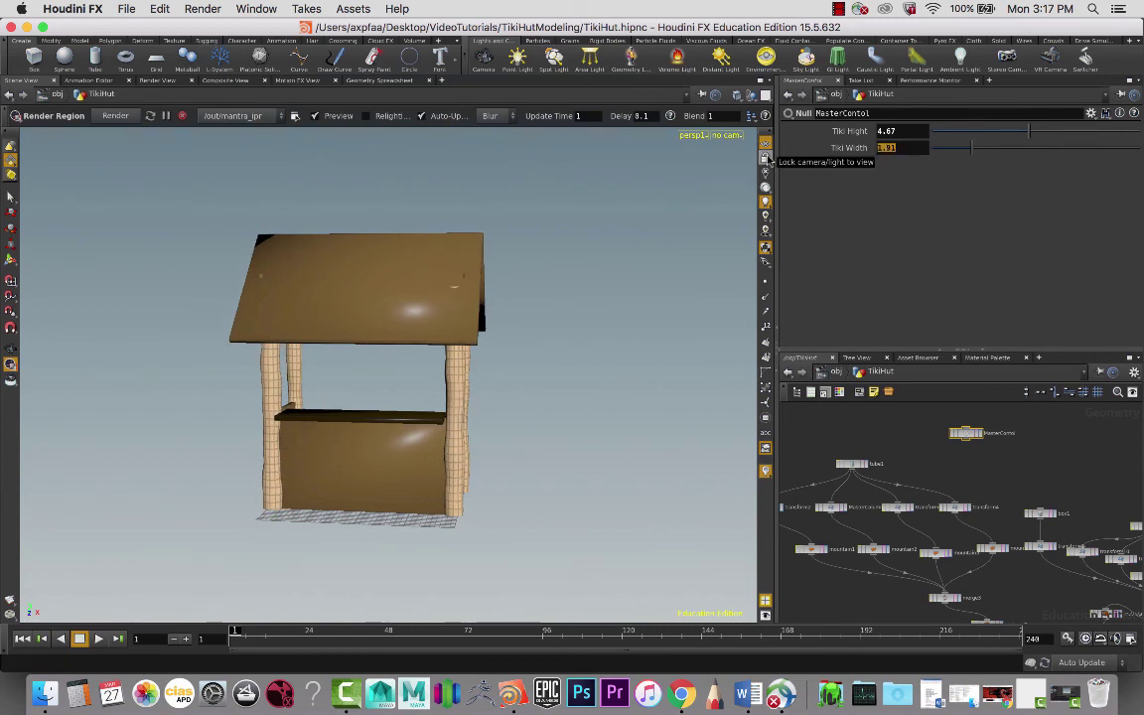
# Step: Enter a Tiki Width of 5, then replace it with 2
pyautogui.write('5')
pyautogui.press('Return')
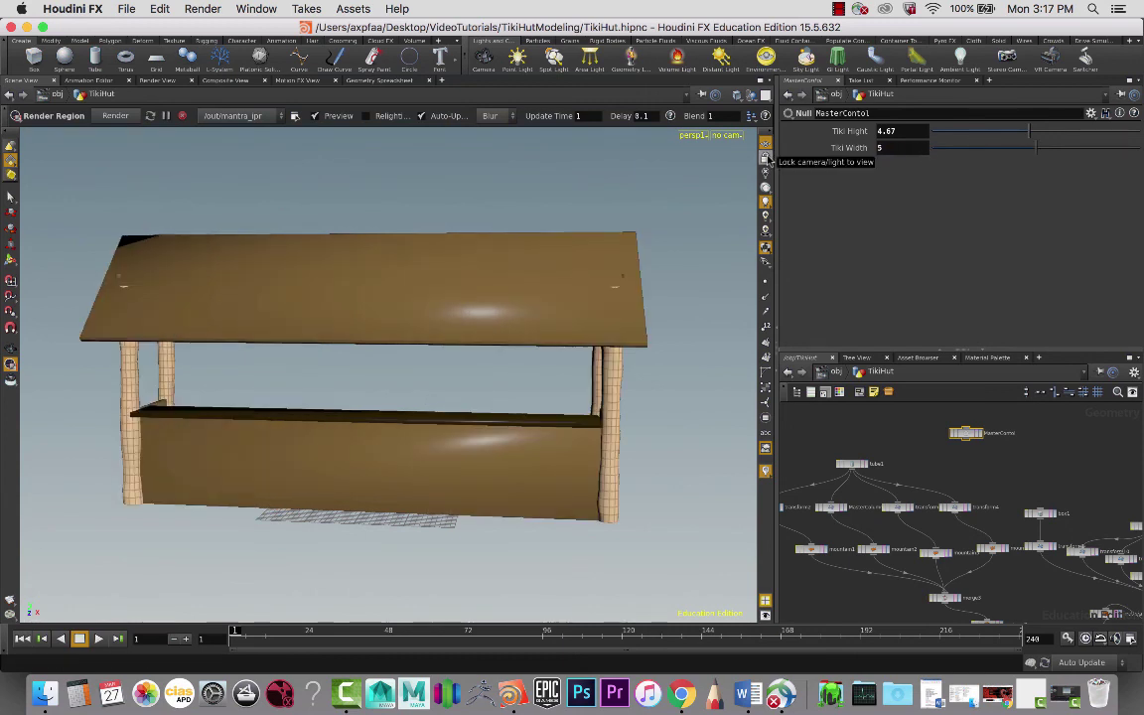
pyautogui.click(880, 147)
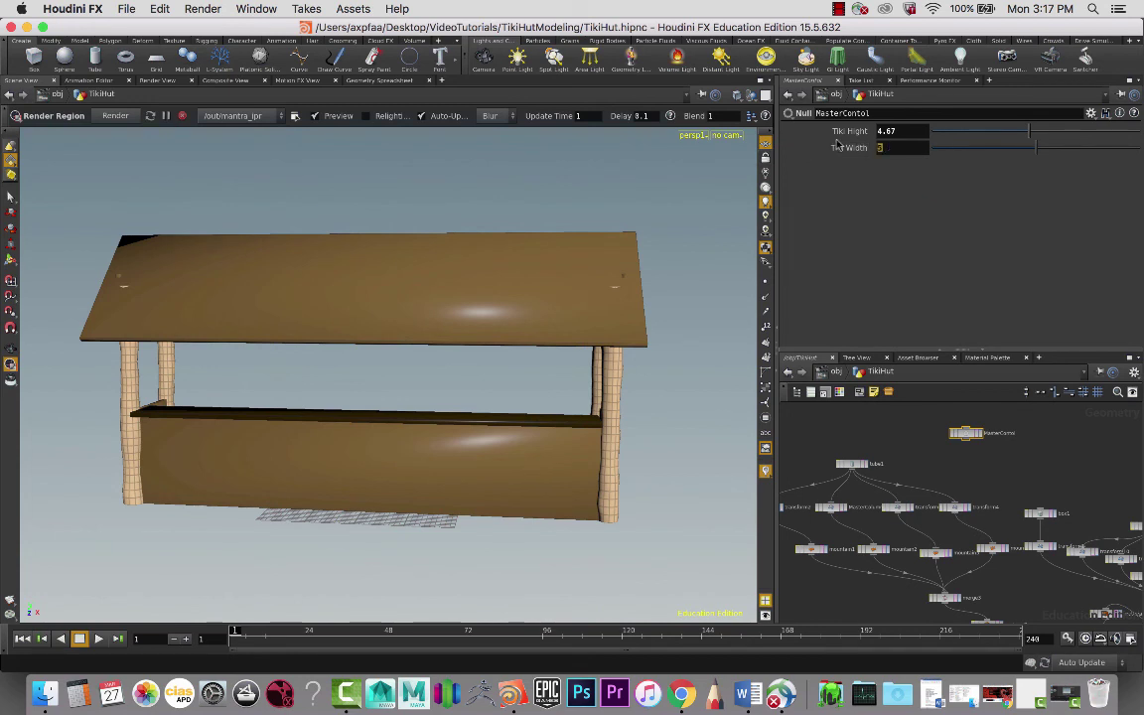
pyautogui.write('2')
pyautogui.press('Return')
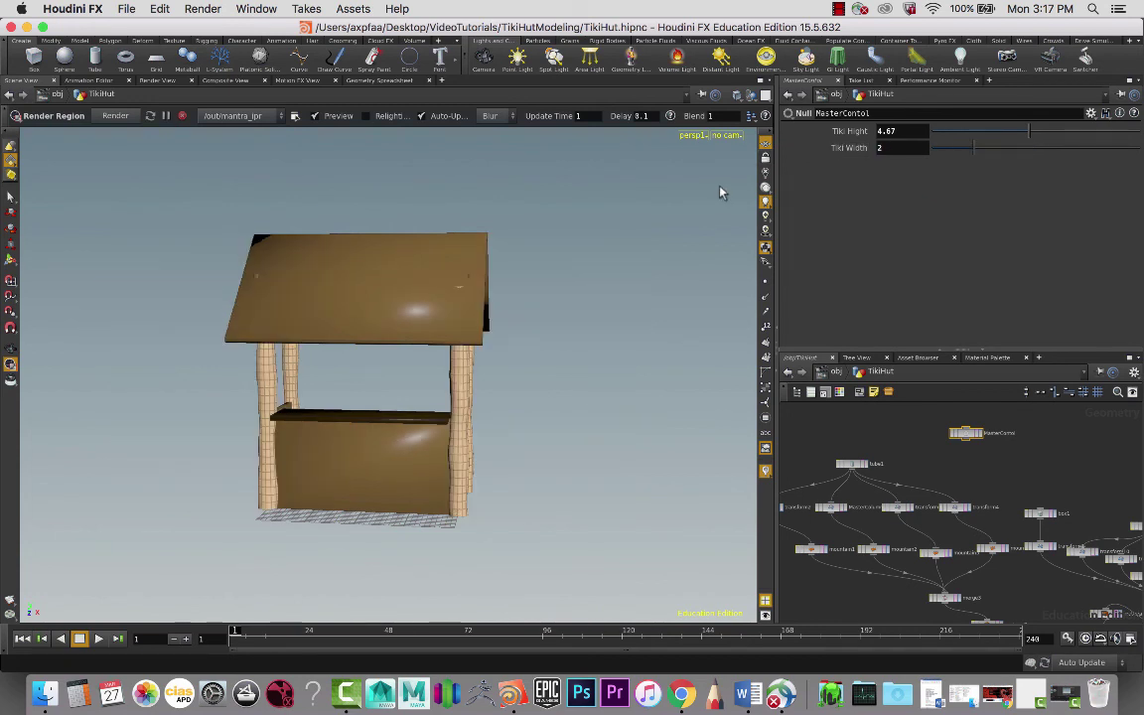